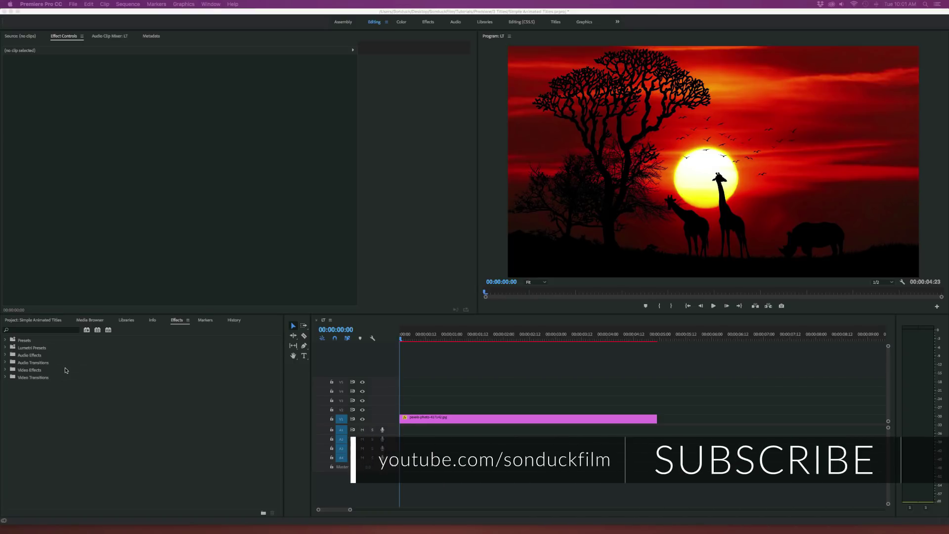
Show the Project panel's bin of color mattes and titles in place of the Effects list.
key(shift+1)
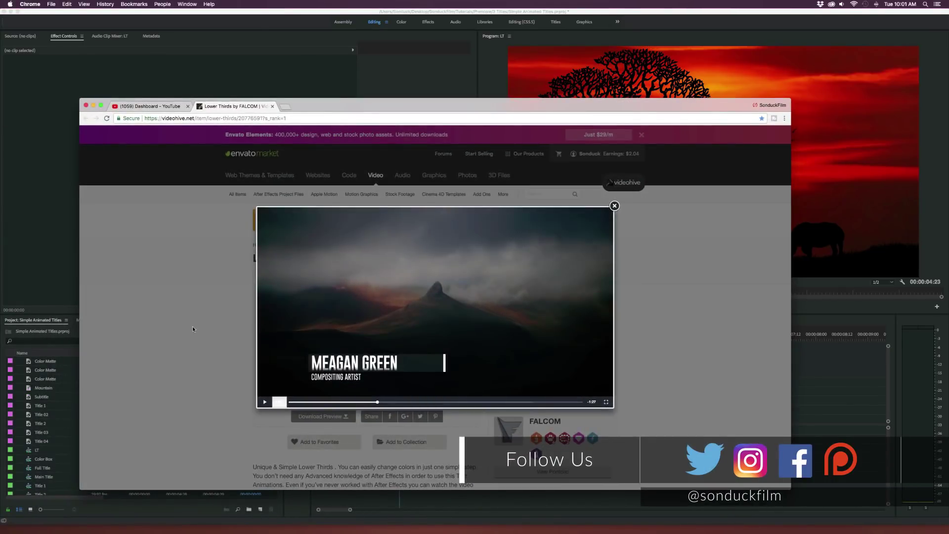
Play and pause the VideoHive Lower Thirds template preview, then return to Premiere Pro.
click(192, 326)
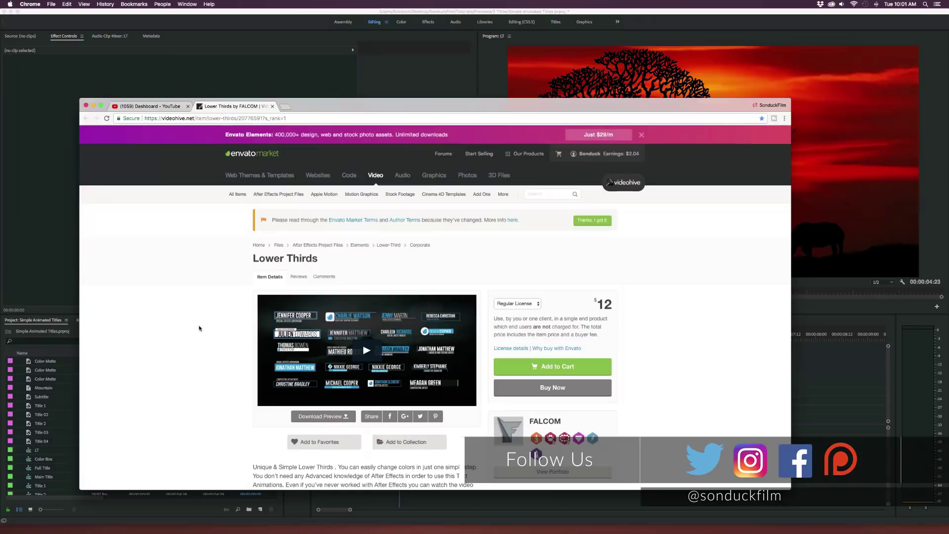
click(369, 341)
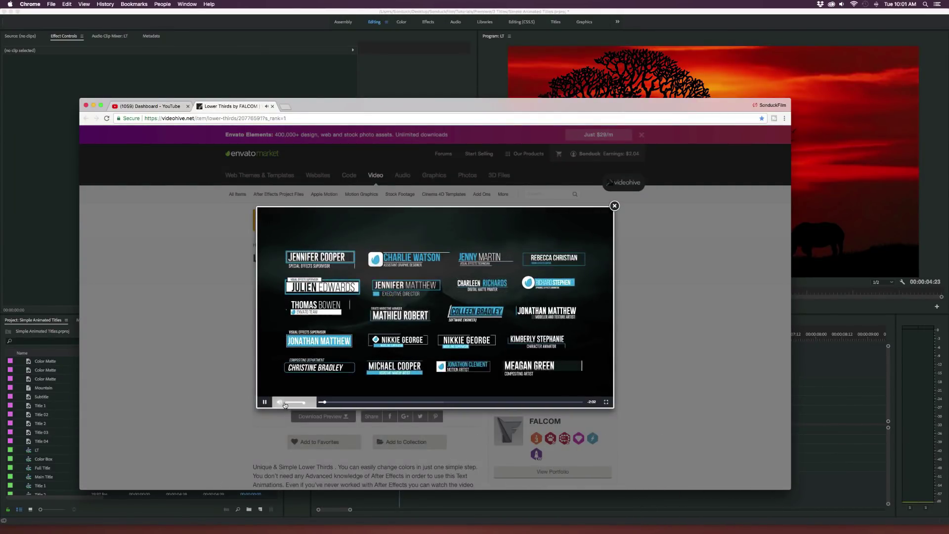
click(265, 401)
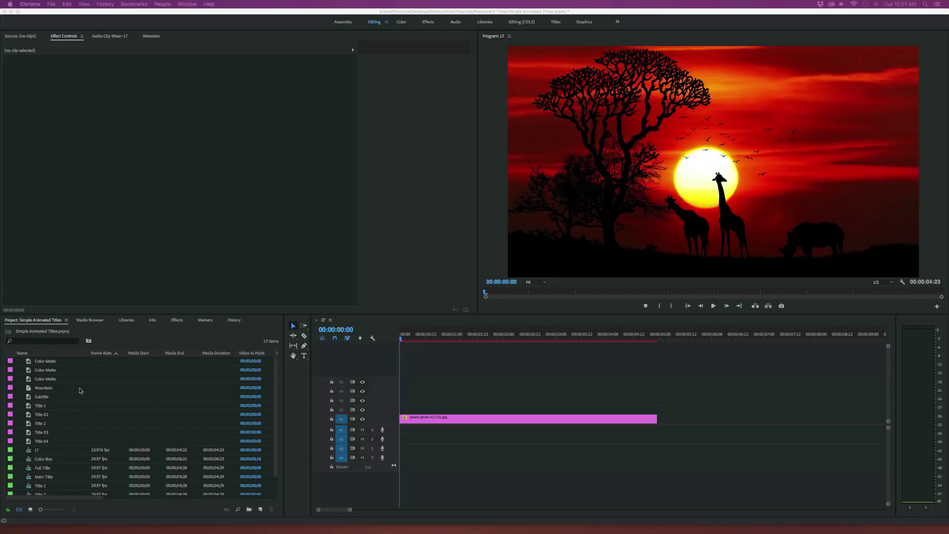
click(105, 183)
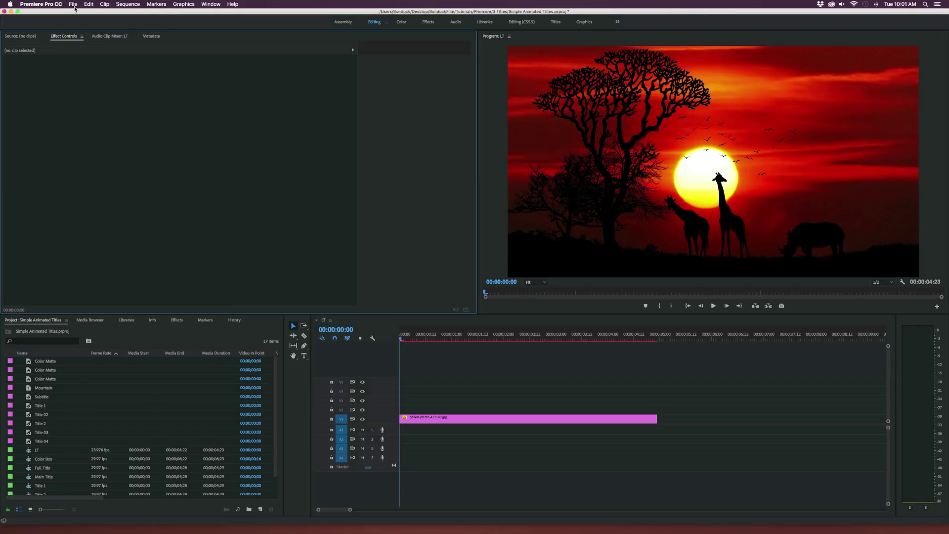
Create a new legacy title, Title 05, and type the person's name on it.
click(74, 5)
mouse_move(78, 14)
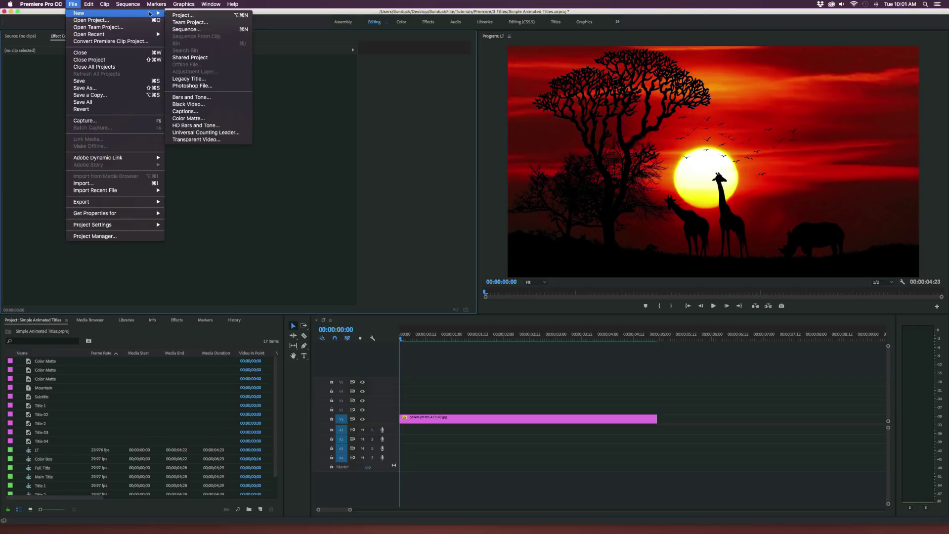
click(187, 79)
click(519, 303)
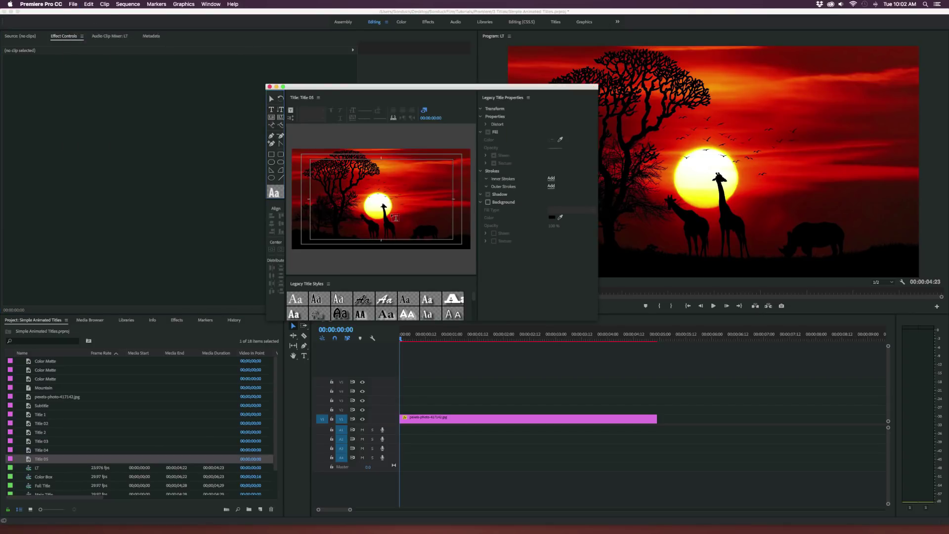
click(403, 226)
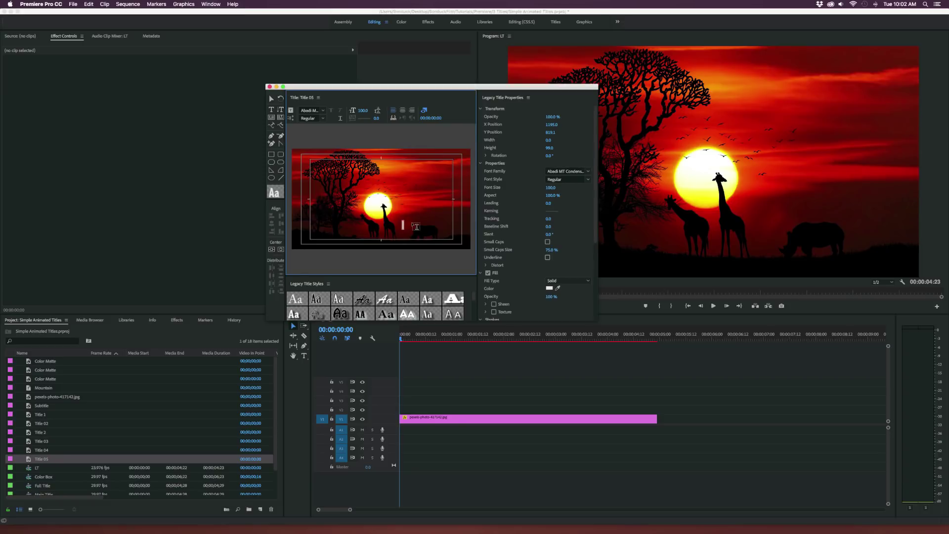
Move the name to the lower left of the frame and set its font to Gotham.
click(271, 99)
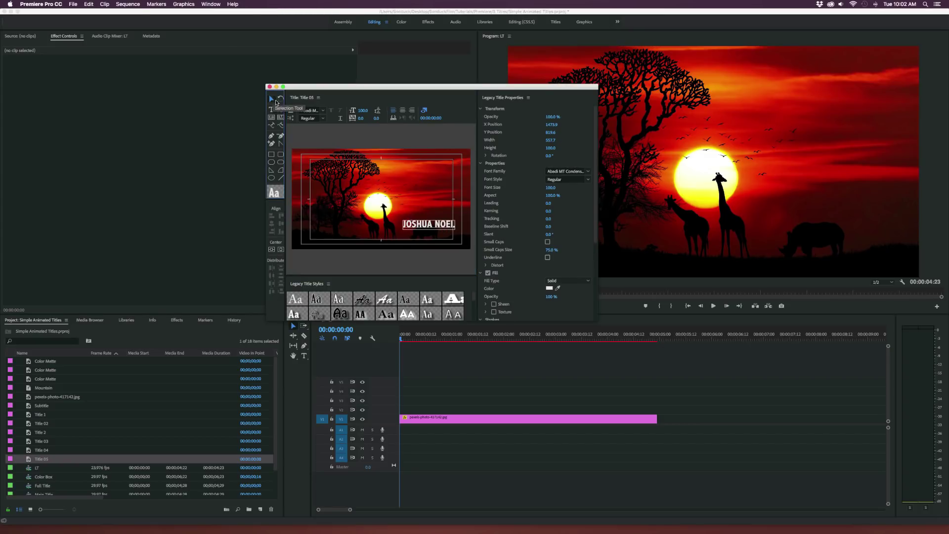
drag(408, 228, 318, 229)
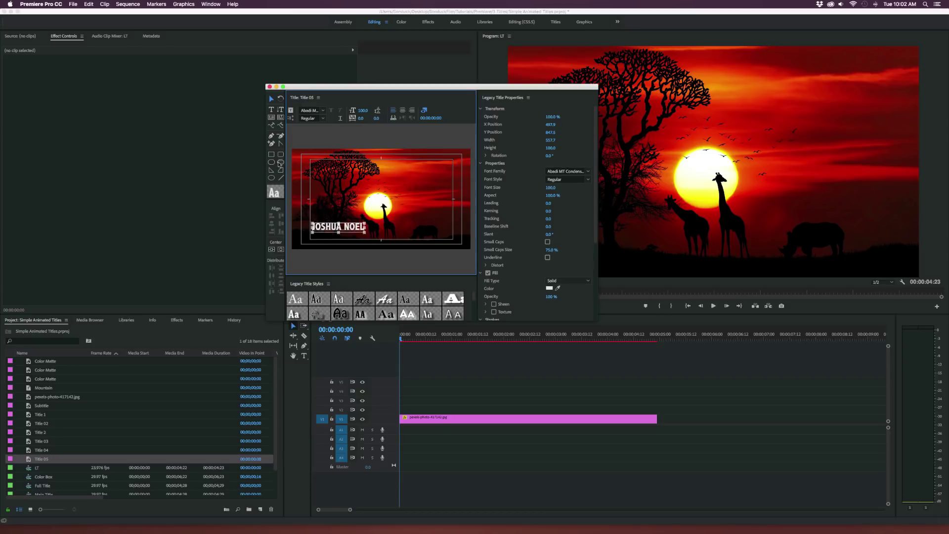
click(565, 171)
text(Gabriola)
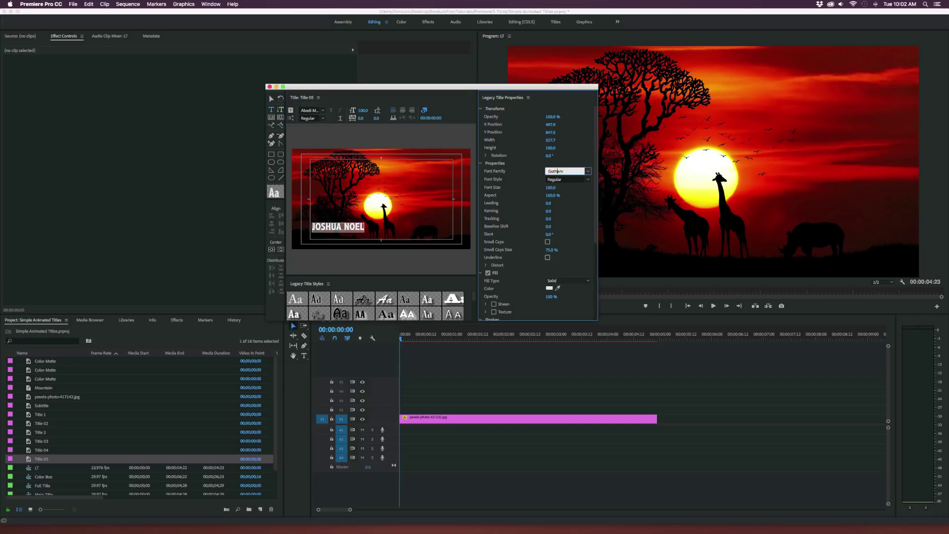
click(331, 228)
key(Escape)
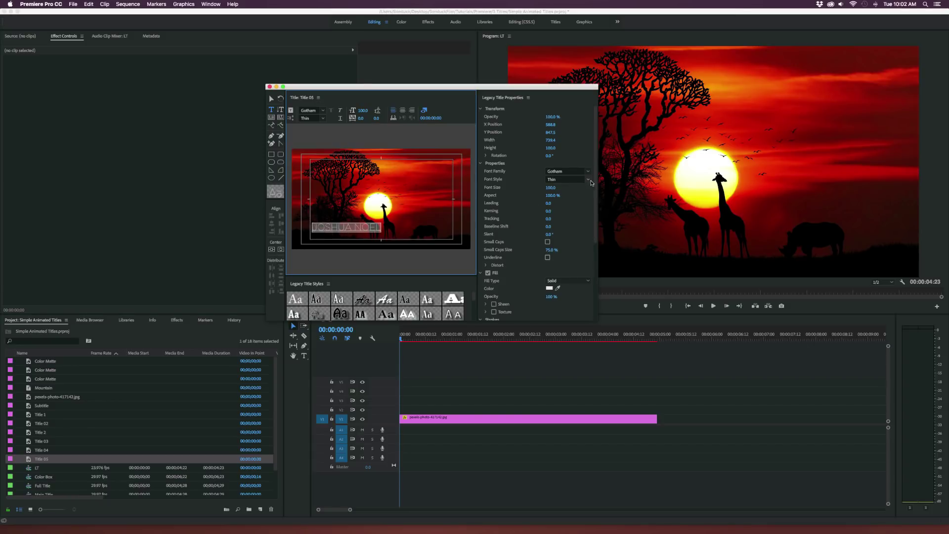
Give the name the Book style and make the first name Bold.
click(588, 180)
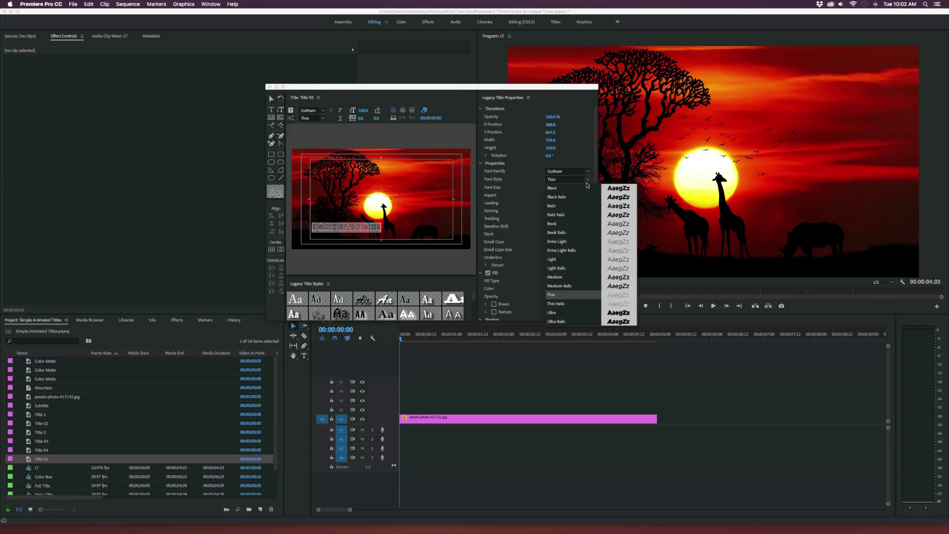
click(568, 225)
click(355, 227)
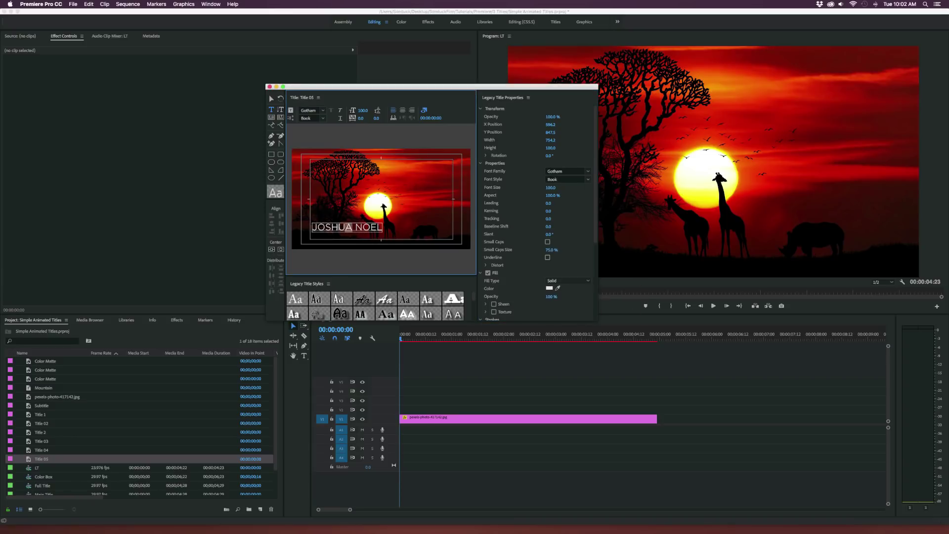
click(584, 178)
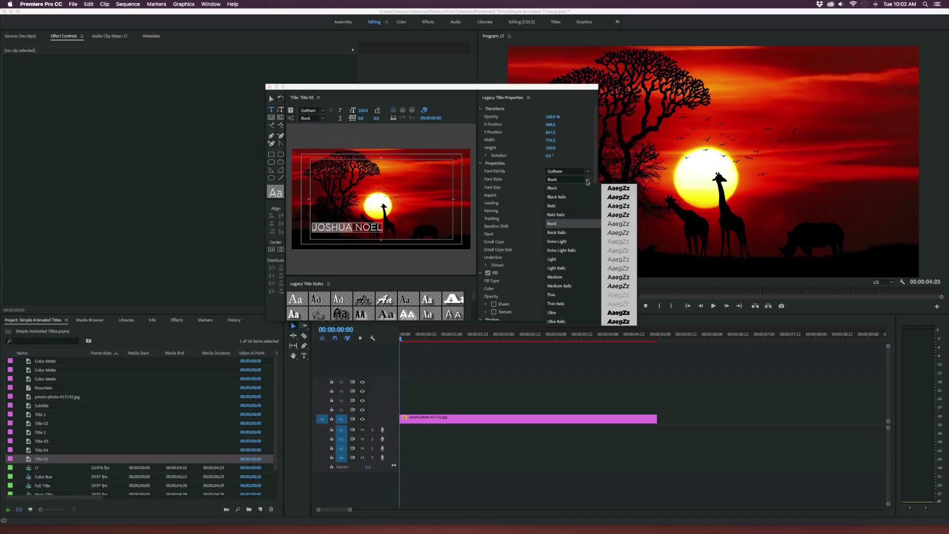
click(556, 206)
click(337, 228)
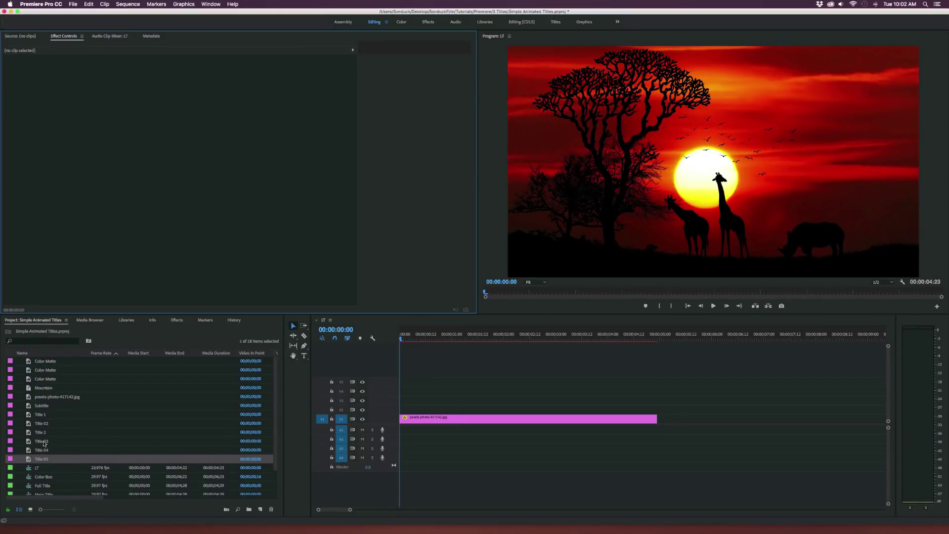
Place Title 05 on track V5 above the sunset photo and duplicate it in the bin.
drag(36, 460, 398, 380)
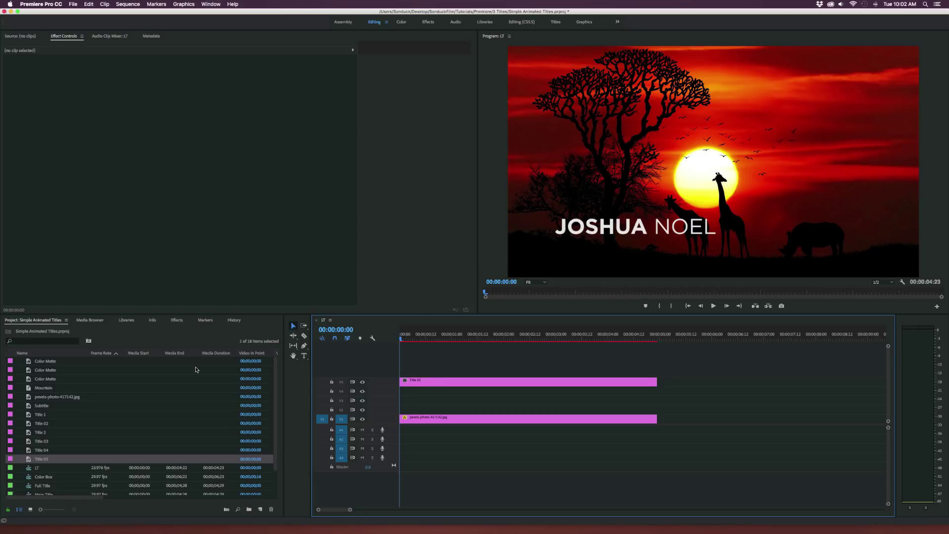
click(29, 460)
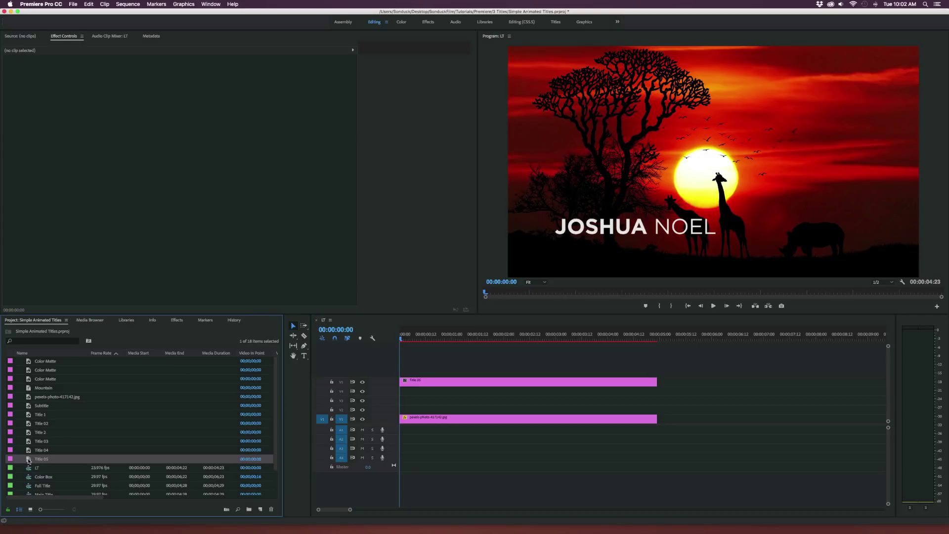
key(super+v)
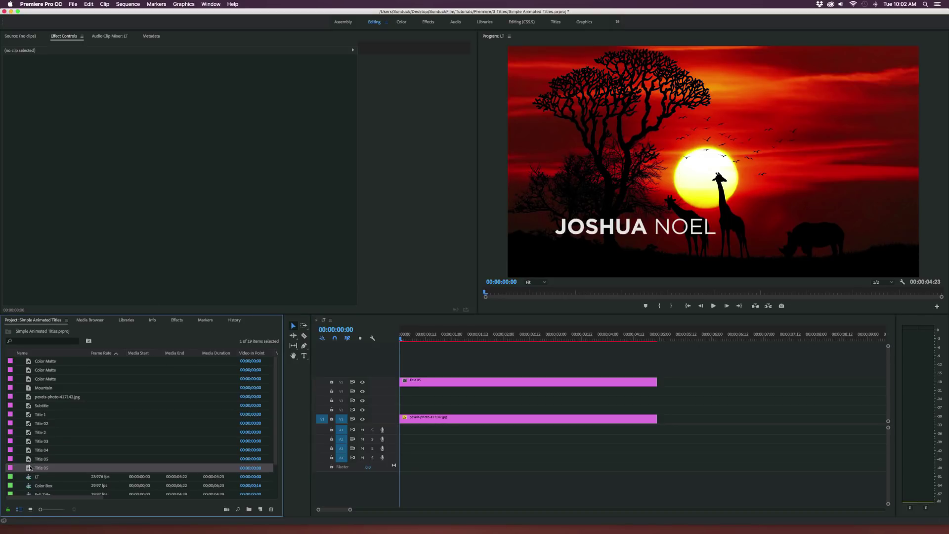
Open the duplicated title and replace all its text with SONDUCKFILM.
double_click(30, 468)
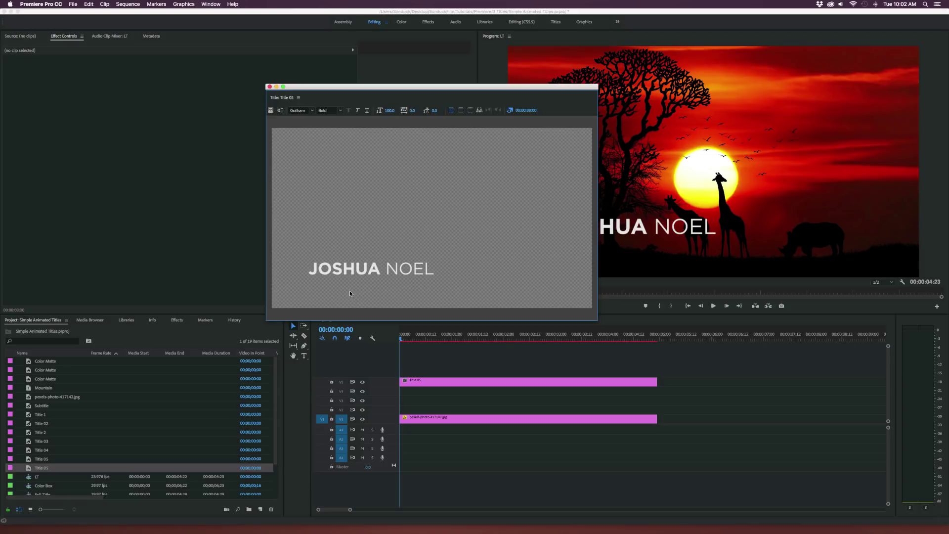
click(357, 227)
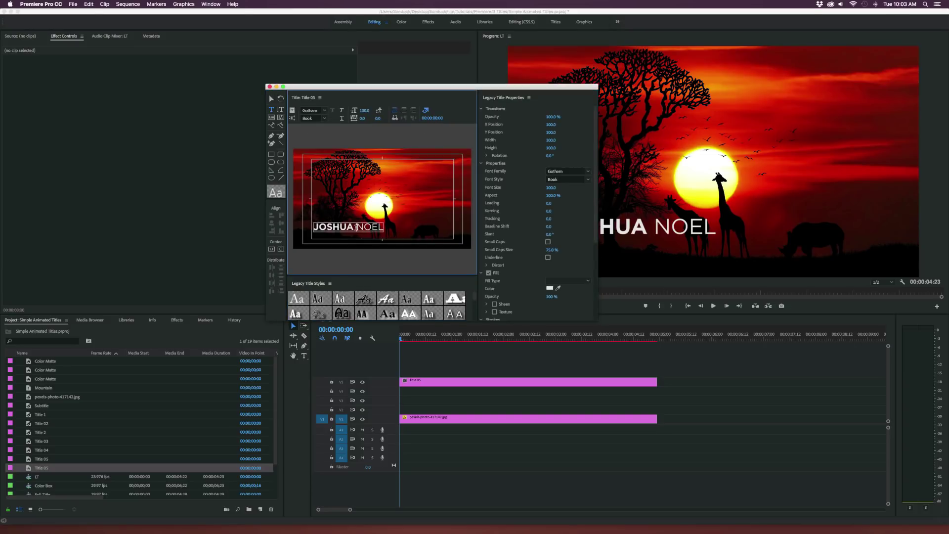
key(super+a)
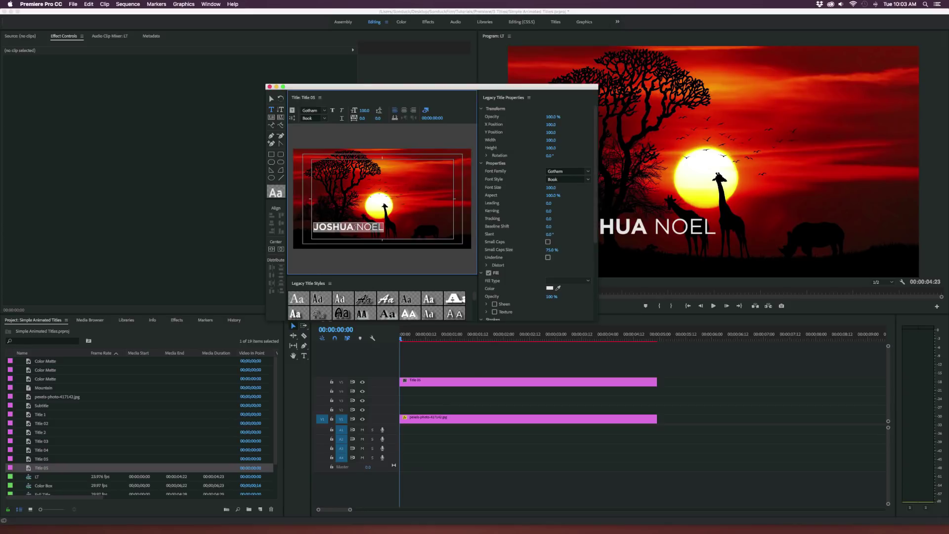
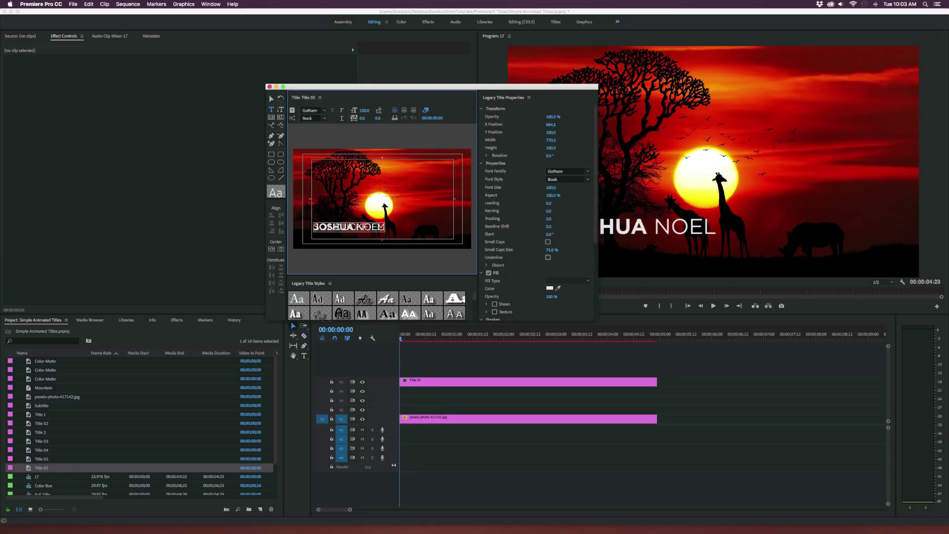
click(270, 98)
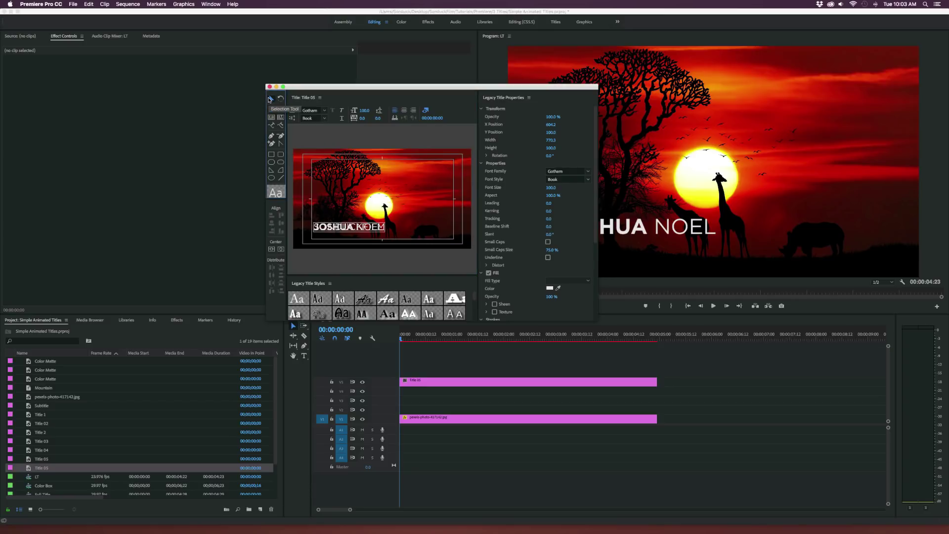
Move SONDUCKFILM beneath the name and shrink its font size to 88.
key(shift+Down)
key(shift+Down)
key(shift+Down)
key(shift+Down)
key(shift+Down)
key(shift+Down)
key(shift+Down)
key(shift+Down)
key(shift+Down)
key(shift+Down)
key(shift+Down)
key(shift+Down)
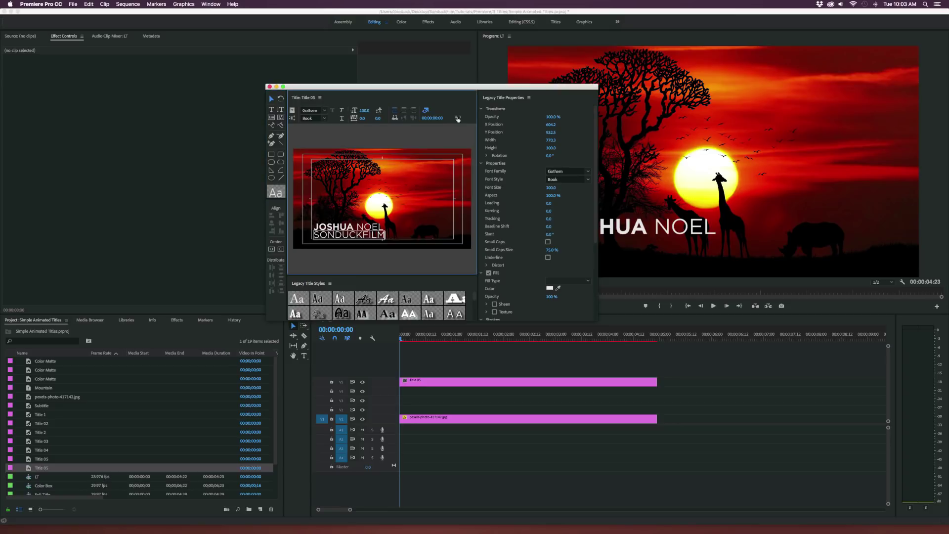
drag(552, 189, 532, 189)
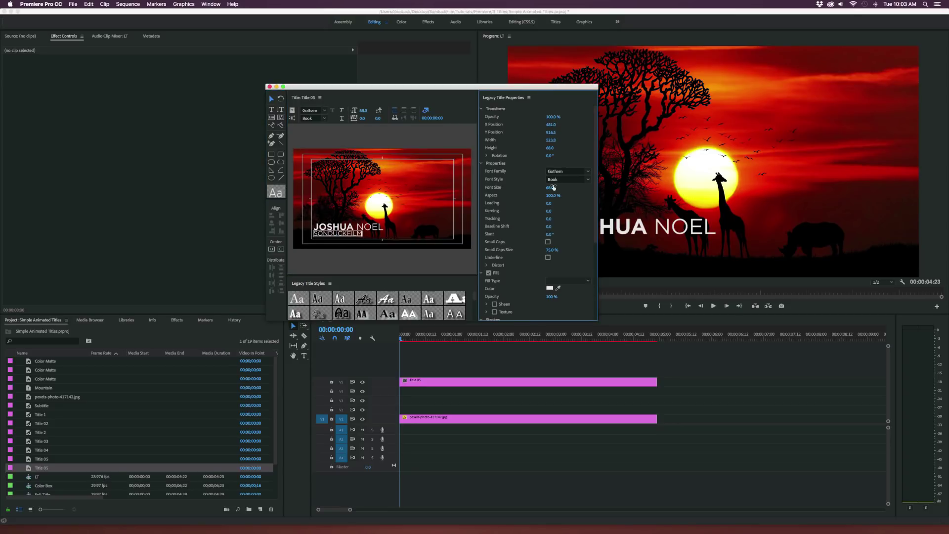
key(Left)
key(Left)
key(Left)
key(Left)
key(Left)
key(Right)
key(Right)
key(Right)
key(Right)
key(Right)
key(Down)
key(Down)
key(Down)
key(Down)
key(Down)
Set SONDUCKFILM to Medium at size 48 and place it on track V4.
click(587, 181)
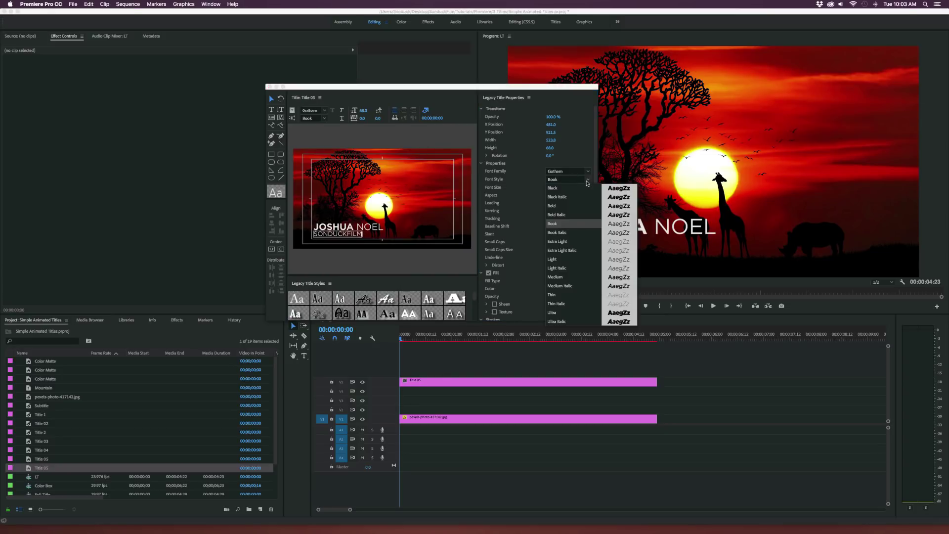
click(556, 277)
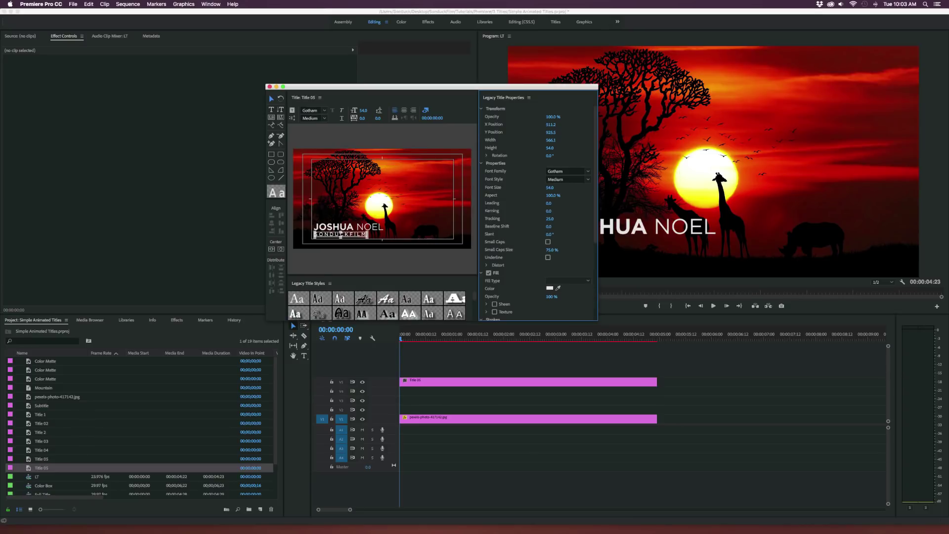
drag(576, 189, 561, 188)
click(270, 87)
drag(36, 471, 398, 390)
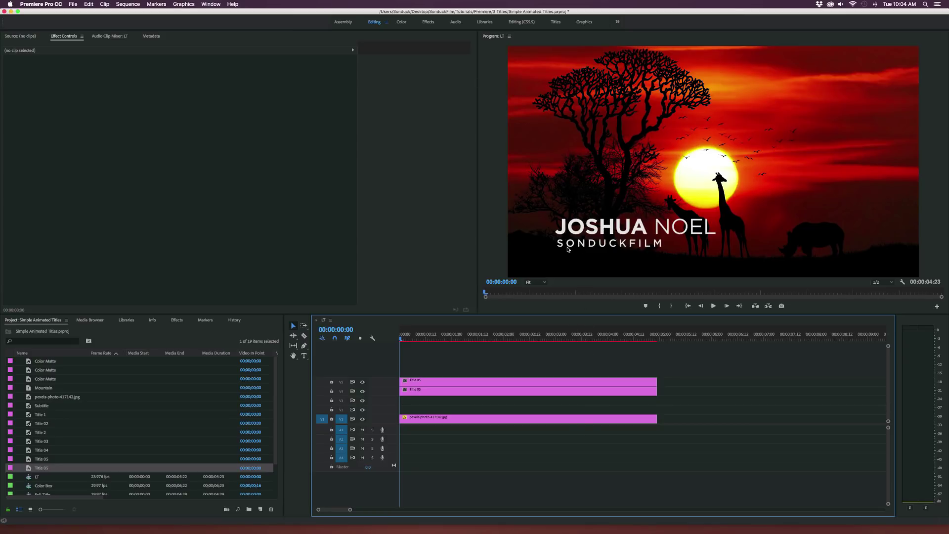
Fill the first name in Title 05 with blue 396DD6, leaving the surname white.
click(410, 383)
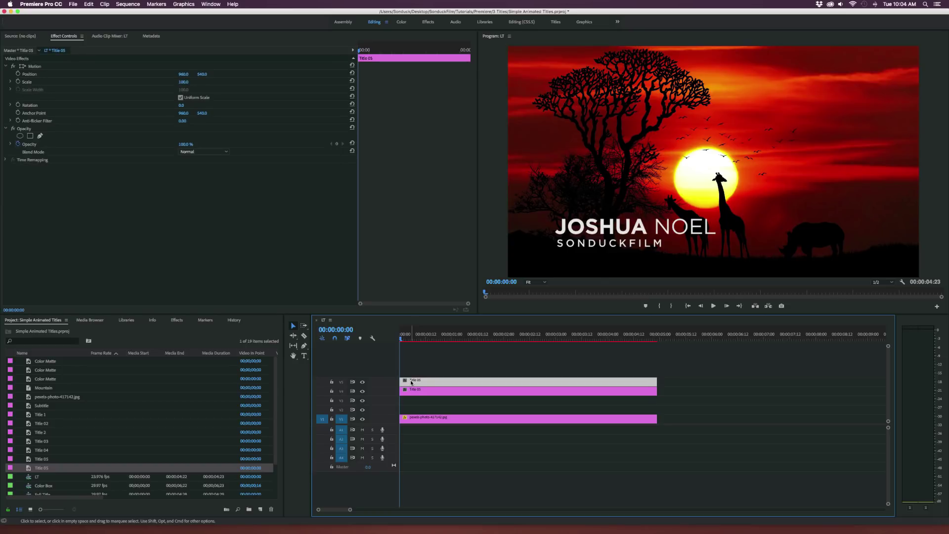
double_click(411, 382)
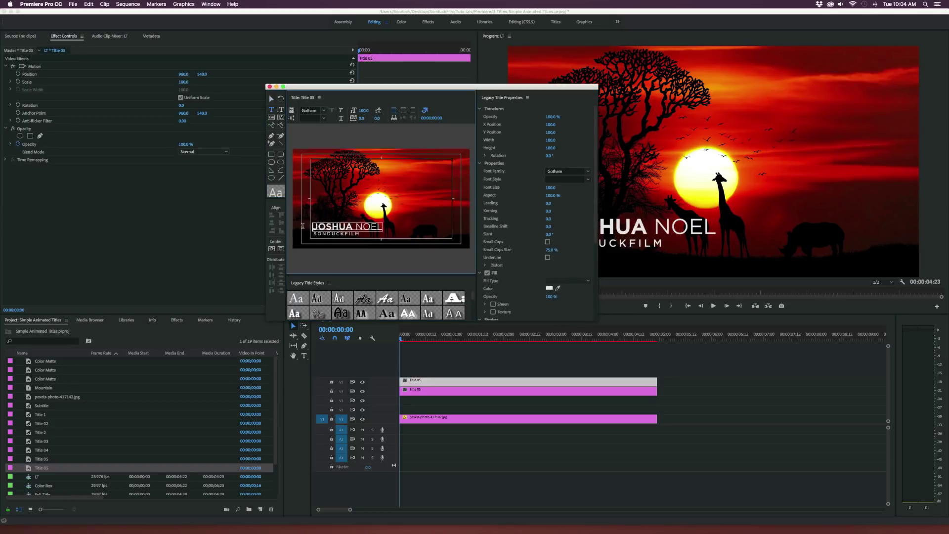
click(549, 288)
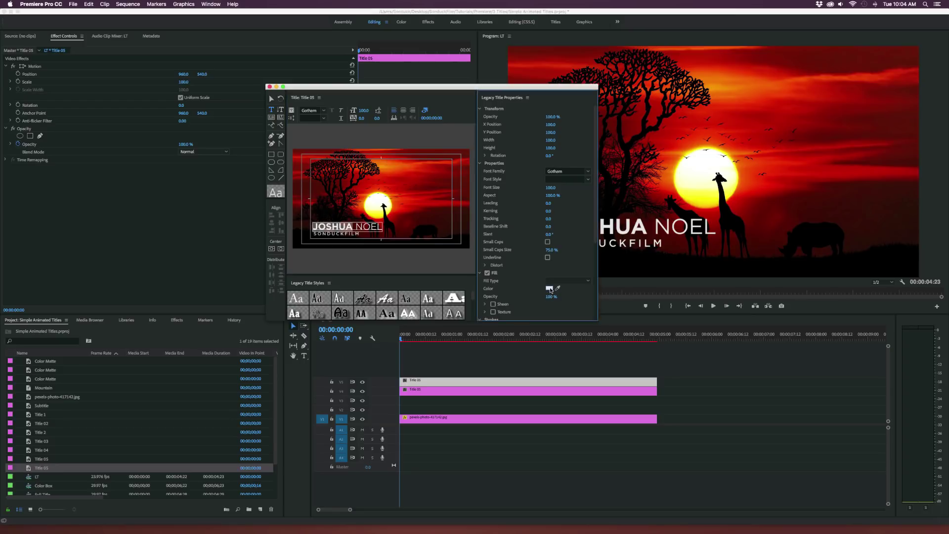
click(493, 174)
drag(492, 174, 442, 212)
drag(498, 195, 497, 194)
drag(429, 177, 436, 222)
click(493, 224)
drag(493, 202, 495, 187)
click(458, 208)
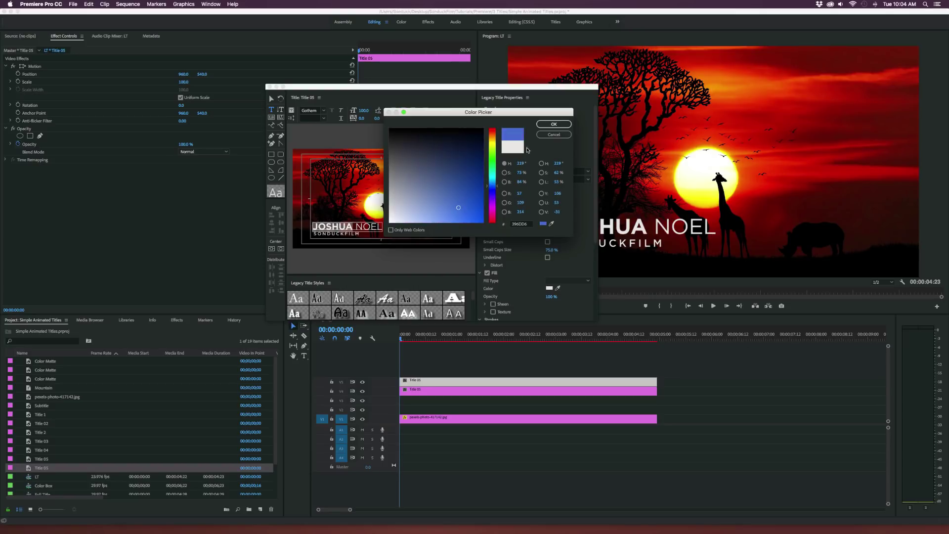
click(553, 124)
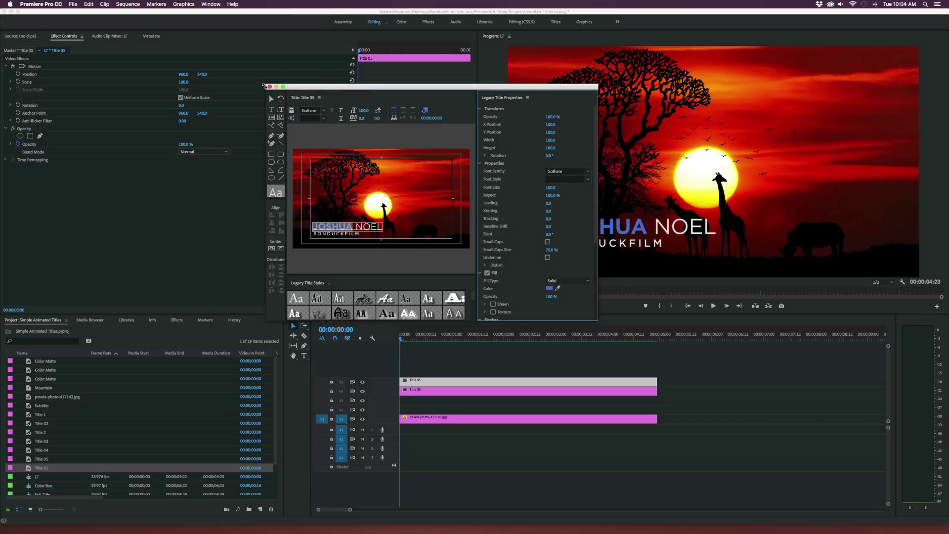
click(269, 87)
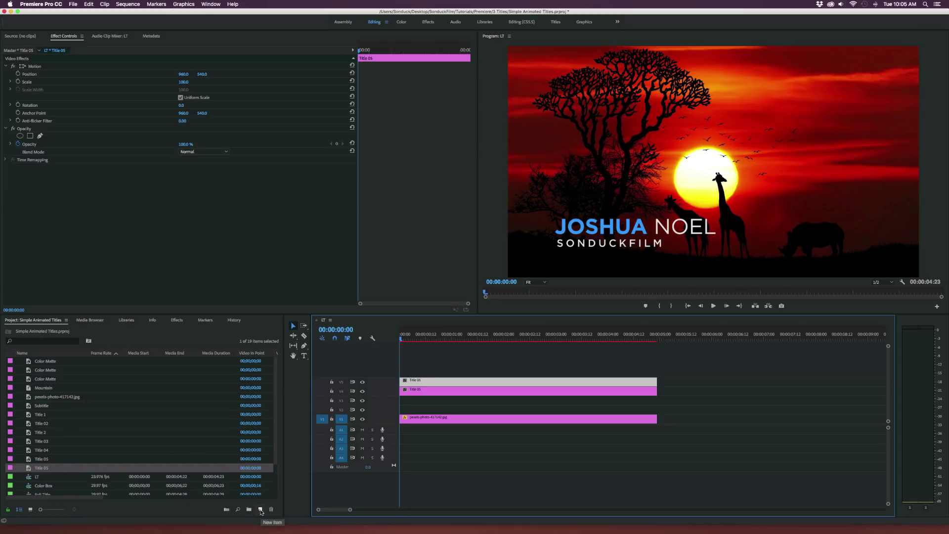
Create a 1920x1080 near-black color matte, keeping the name Color Matte.
click(261, 511)
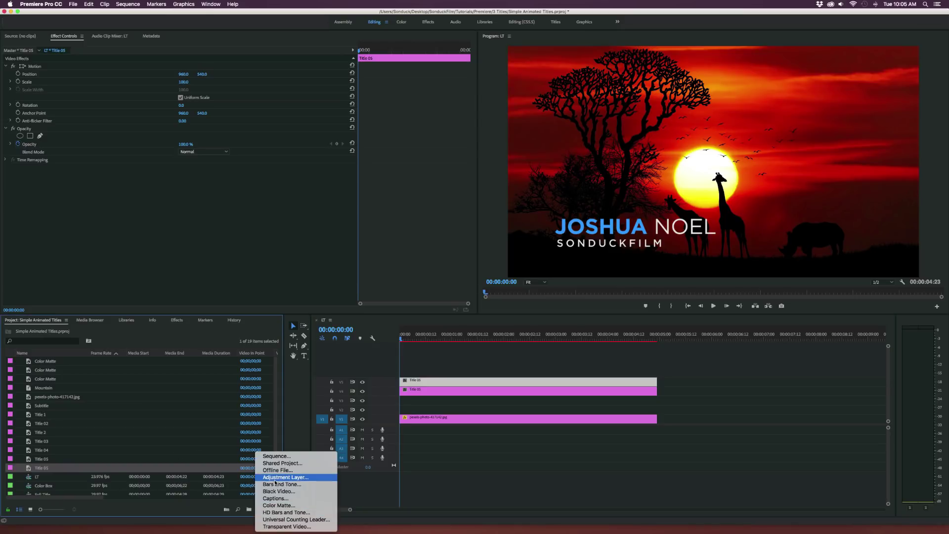
click(280, 506)
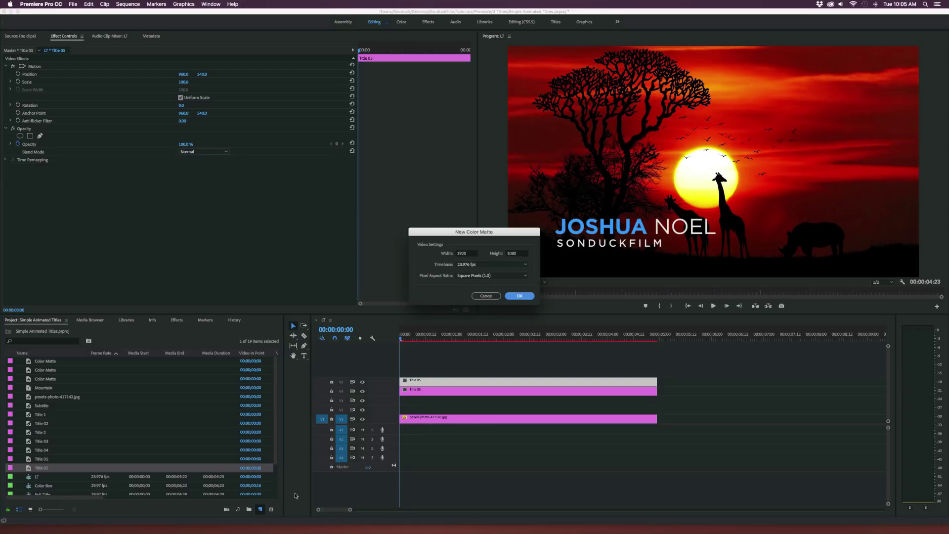
click(520, 297)
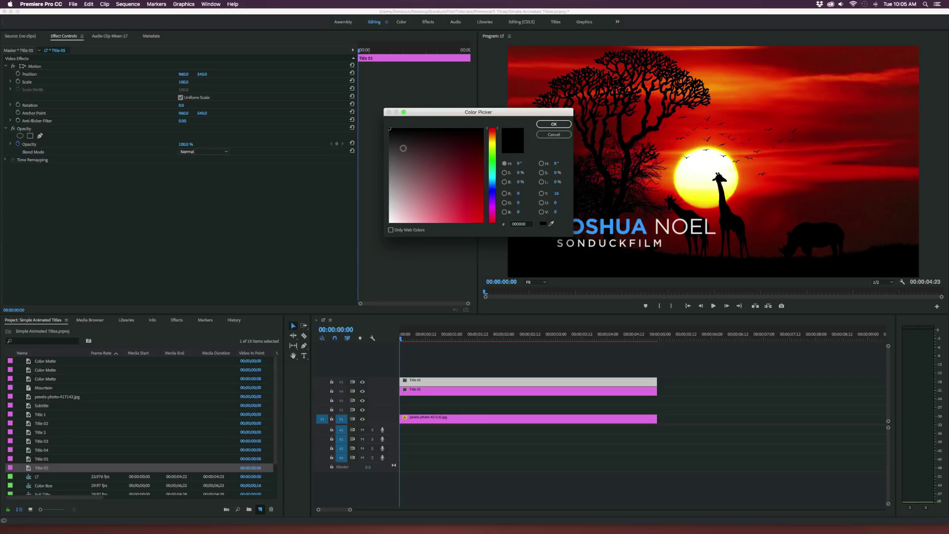
drag(395, 139, 379, 141)
click(554, 125)
click(491, 282)
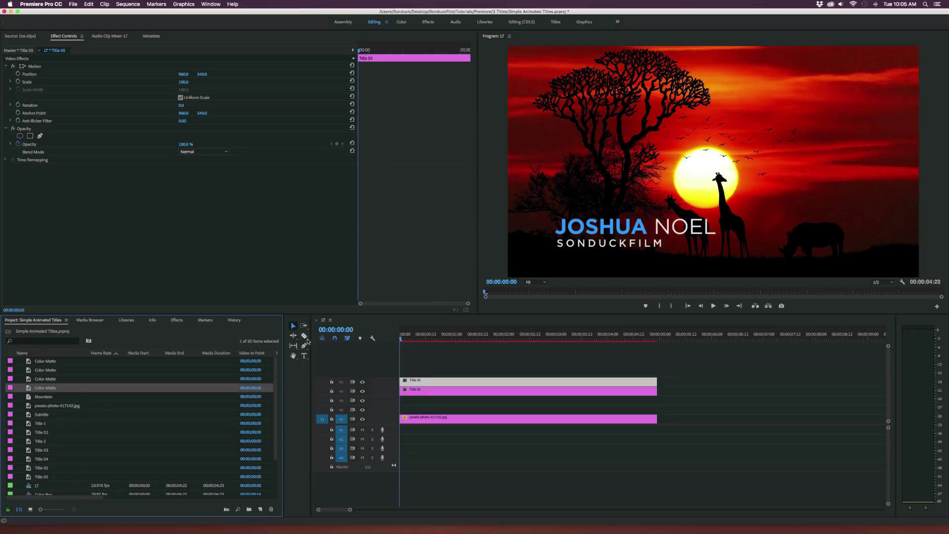
Put the color matte on V3 and flatten it to a 47×9 band with non-uniform scale.
drag(87, 388, 403, 398)
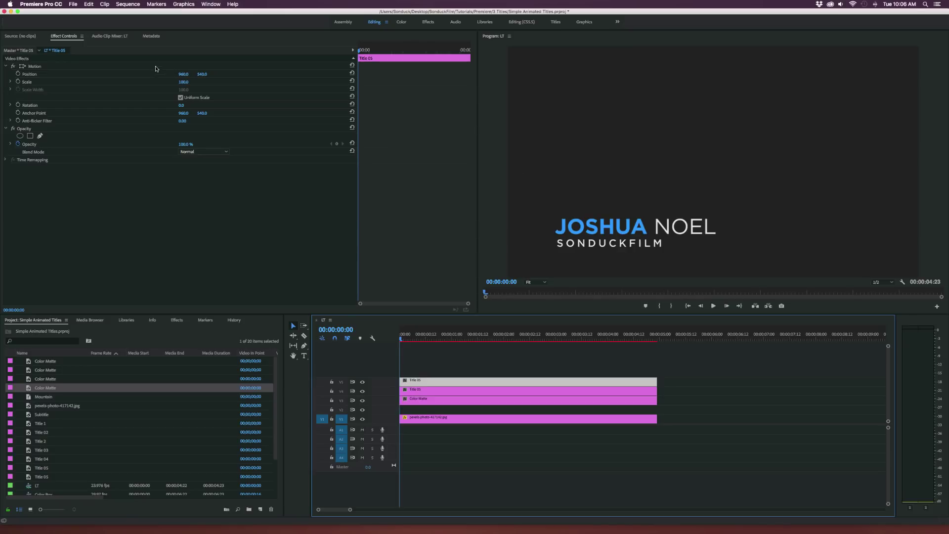
click(180, 98)
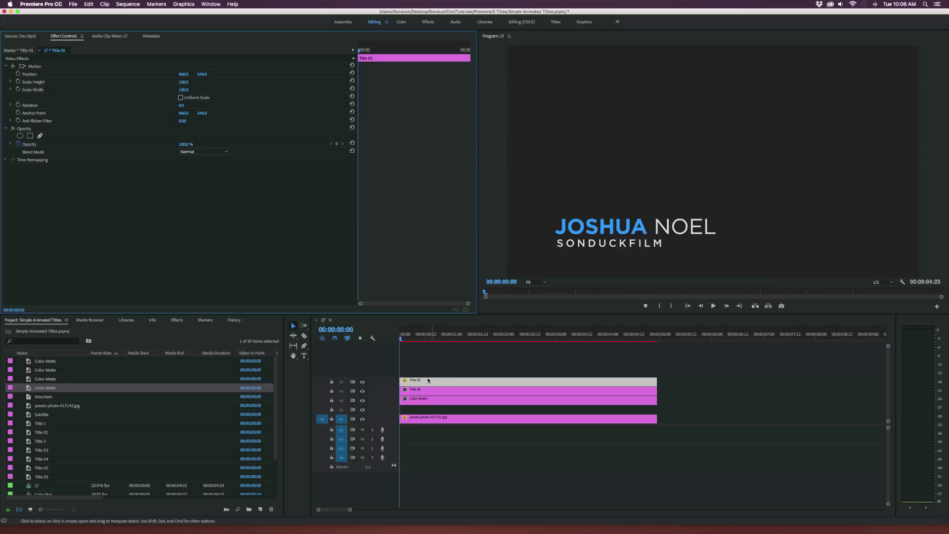
click(415, 404)
click(180, 98)
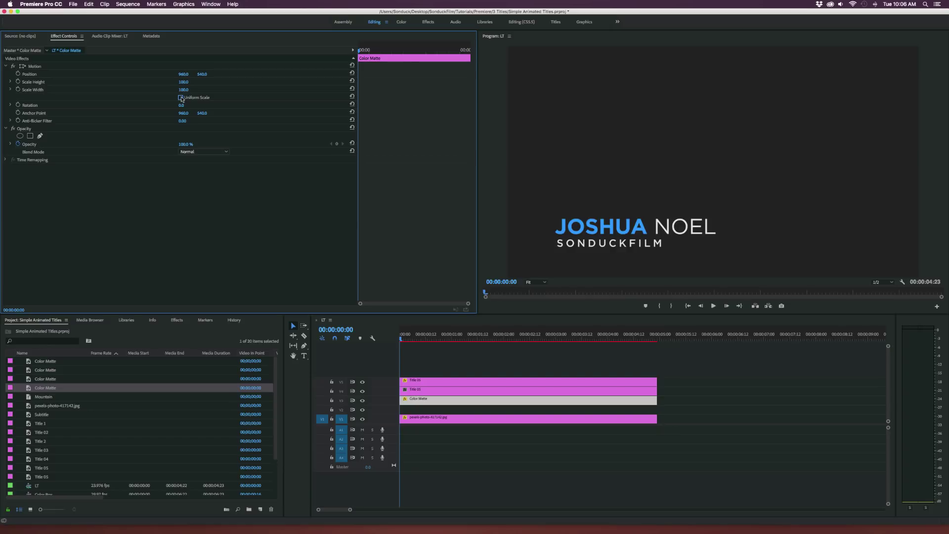
drag(183, 82, 157, 90)
Position the dark bar behind the name, shifting it down, left and slightly up.
drag(205, 76, 361, 75)
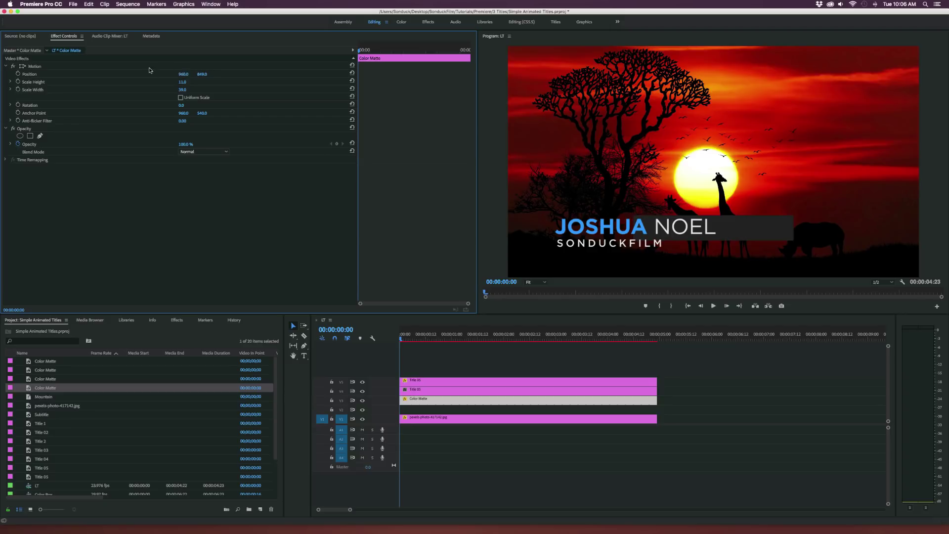
drag(185, 75, 2, 74)
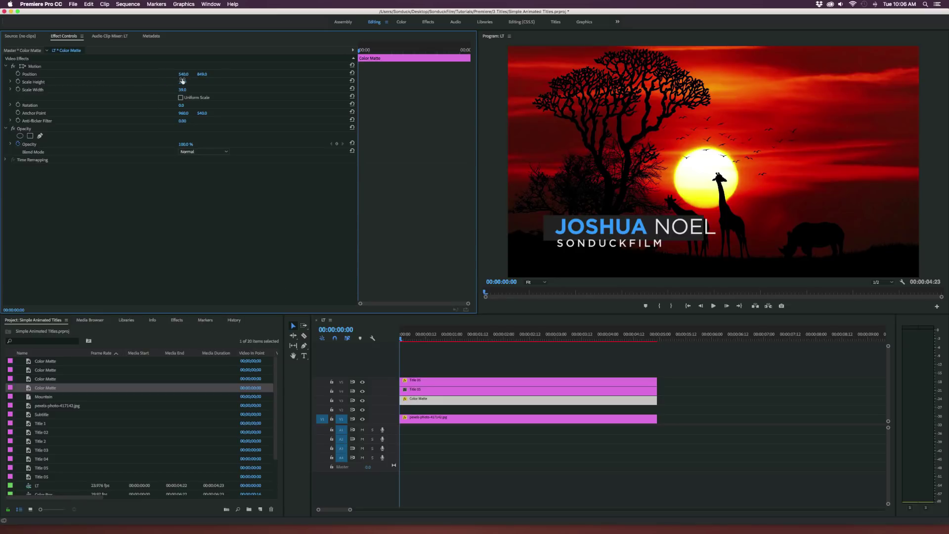
drag(203, 74, 199, 74)
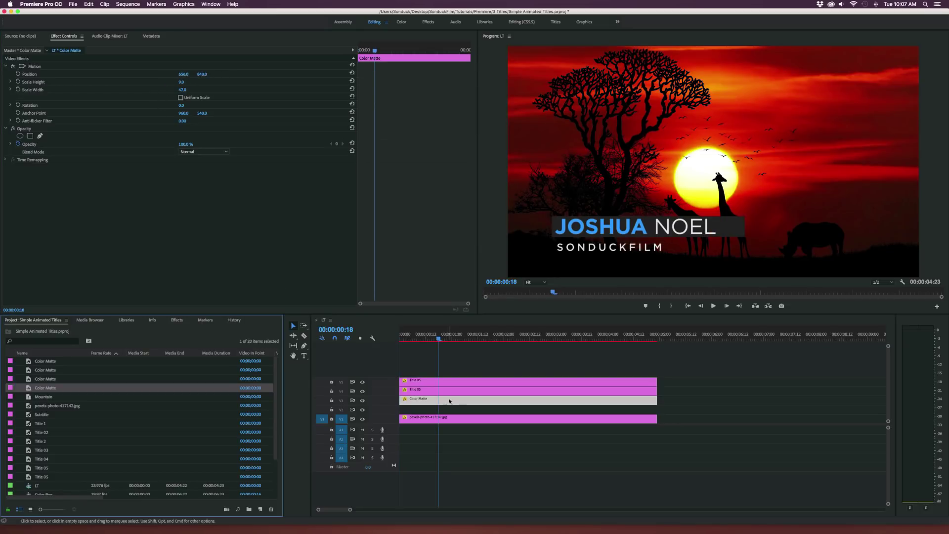
Duplicate the color matte onto V2 and move it down behind SONDUCKFILM.
click(443, 402)
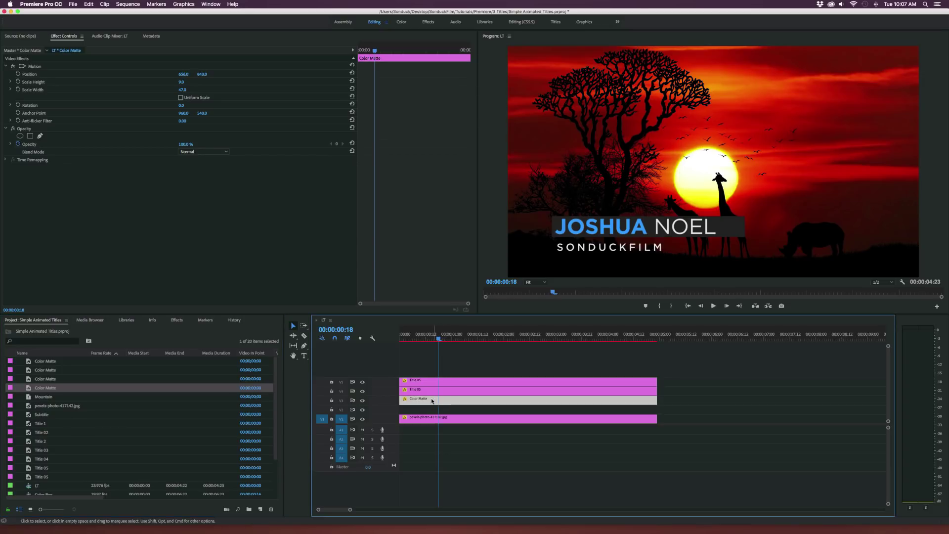
drag(633, 401, 428, 409)
click(449, 339)
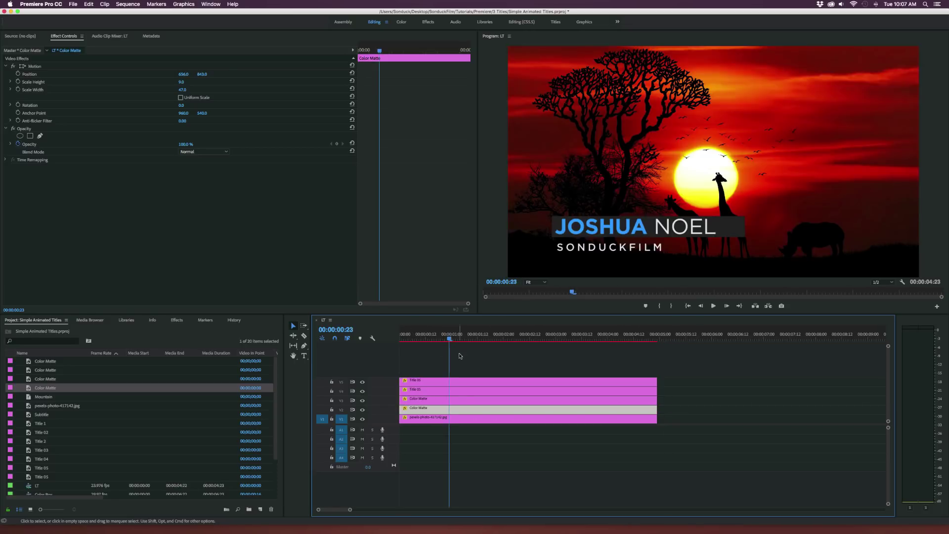
drag(202, 75, 205, 75)
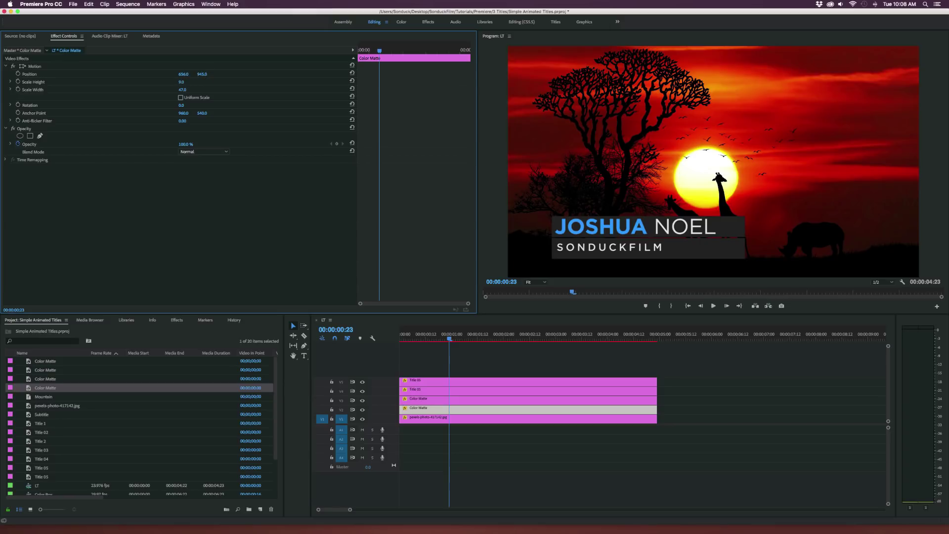
Scale the lower bar to height 5 and width 34.
click(187, 81)
text(6)
key(BackSpace)
text(5)
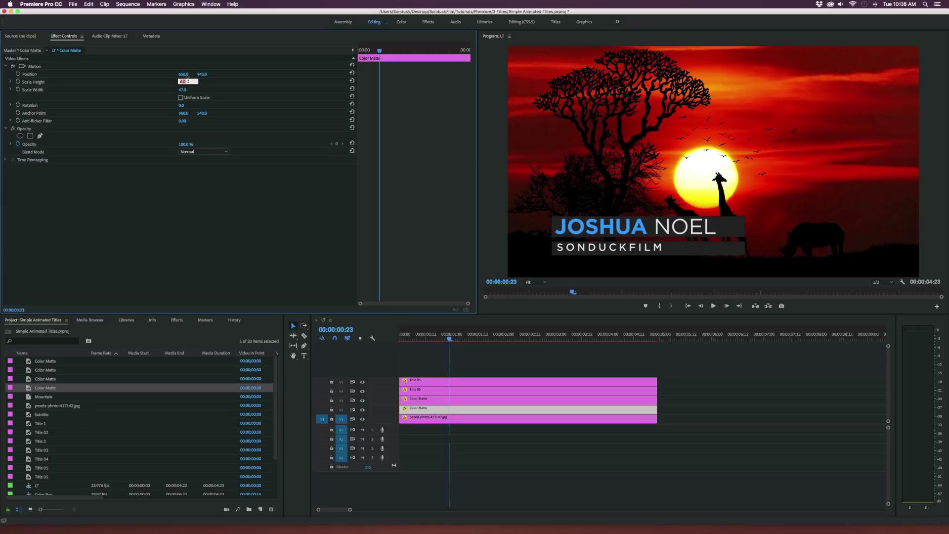
key(Return)
drag(203, 74, 151, 75)
click(480, 338)
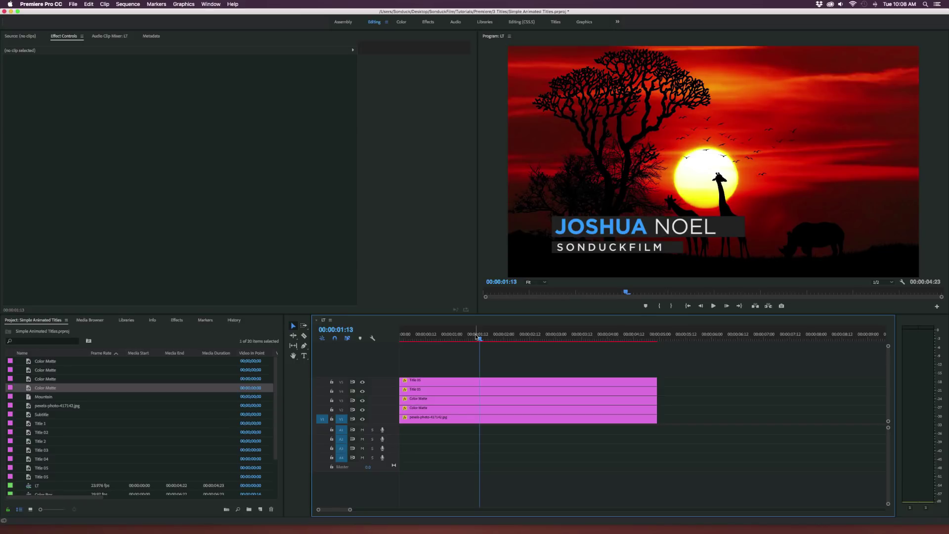
Apply the Linear Wipe transition effect to the V3 Color Matte clip at the sequence start.
drag(438, 336, 388, 341)
click(435, 400)
click(177, 321)
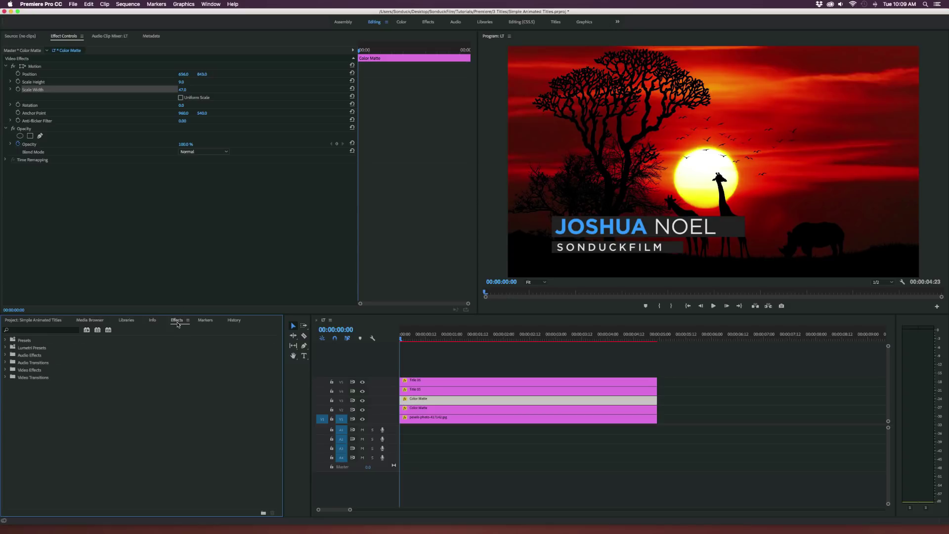
click(5, 370)
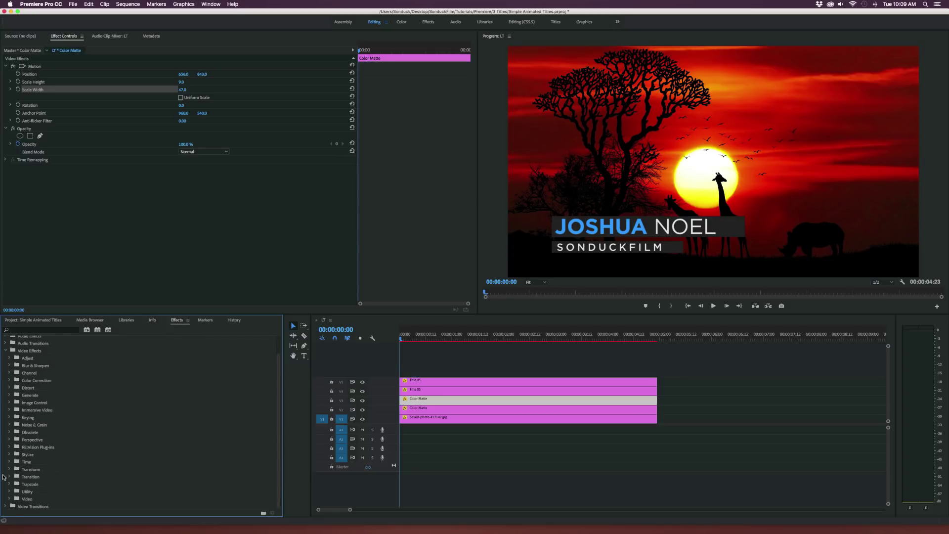
click(10, 477)
drag(30, 464, 436, 399)
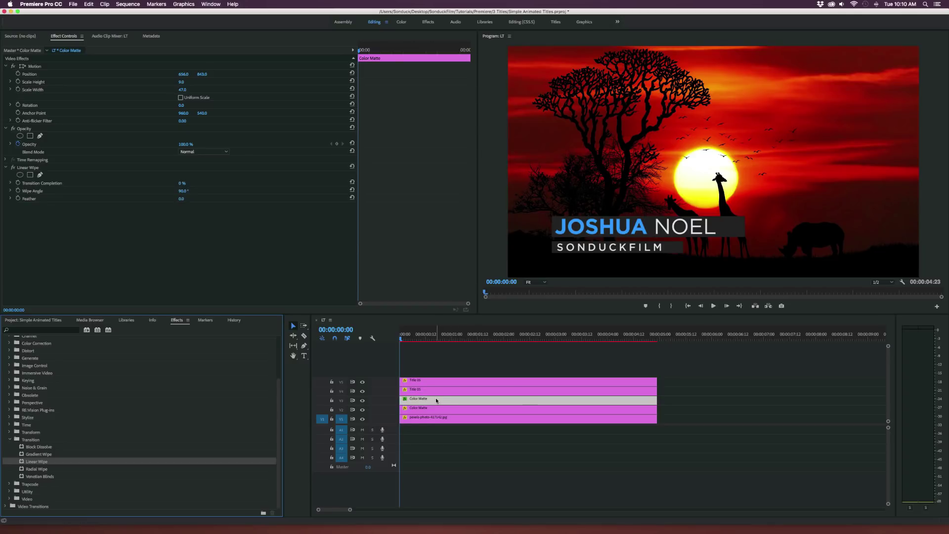
click(179, 185)
Set the Linear Wipe's Wipe Angle to -90°.
mouse_move(182, 185)
mouse_down()
mouse_move(213, 185)
mouse_move(182, 185)
mouse_up()
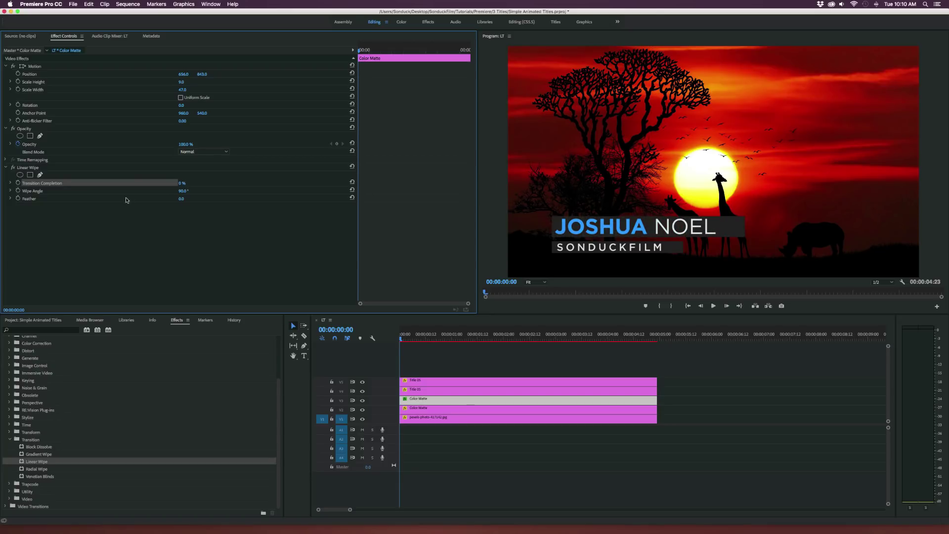
click(183, 190)
text(-)
key(Return)
Keyframe Transition Completion from 100% at the start to 0% at 00:00:02:14, with Bezier easing.
click(18, 183)
drag(360, 183, 417, 184)
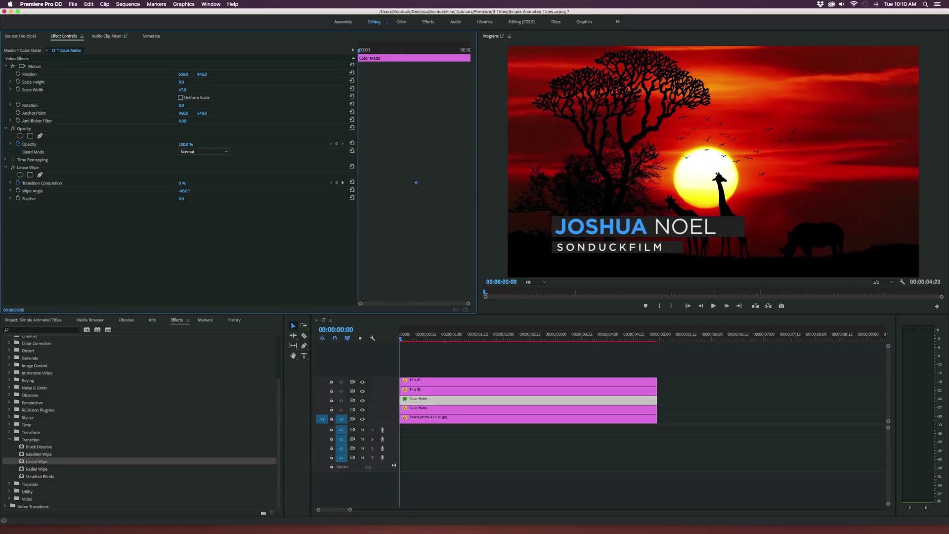
drag(179, 183, 208, 184)
drag(360, 50, 337, 64)
drag(402, 53, 416, 54)
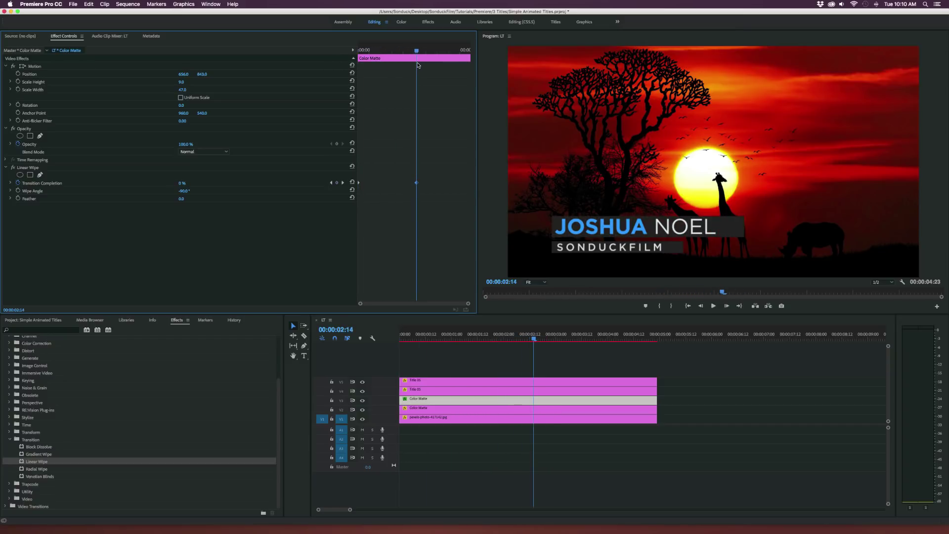
right_click(416, 184)
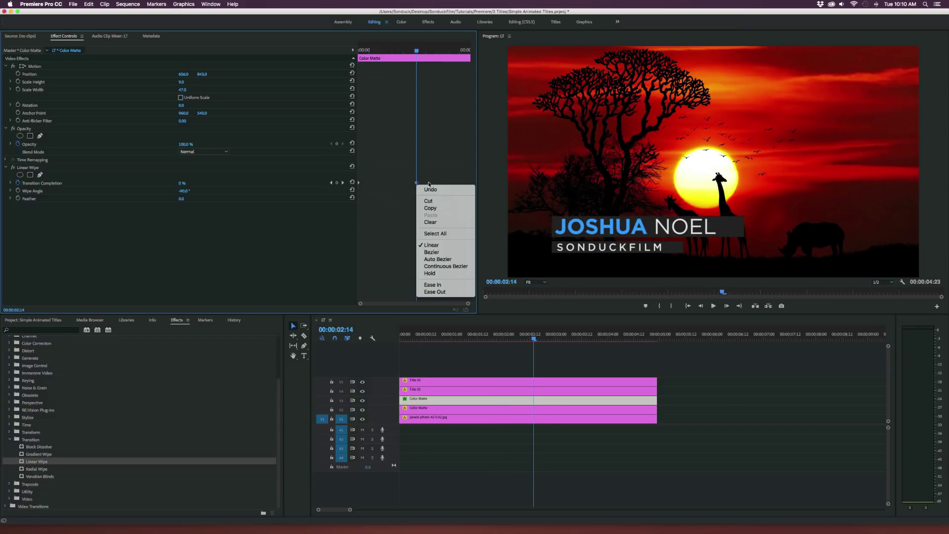
click(444, 253)
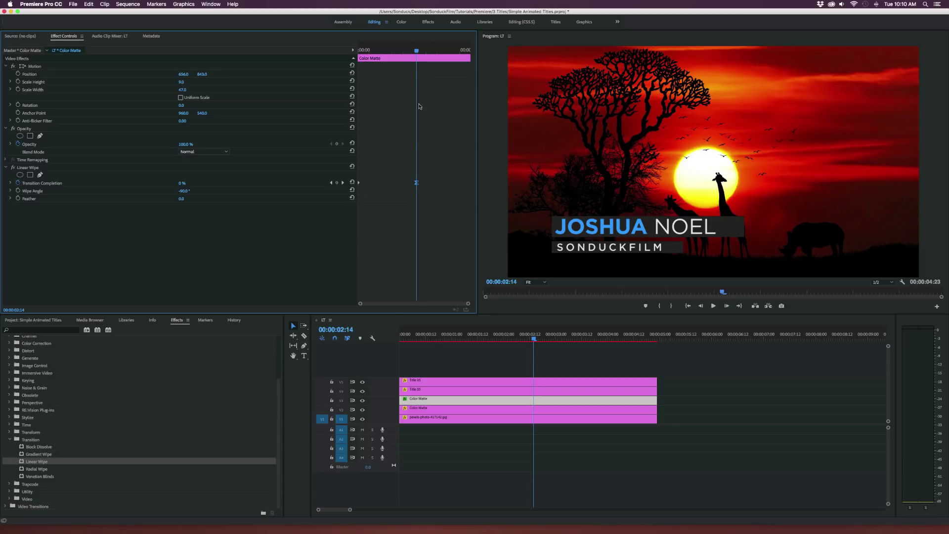
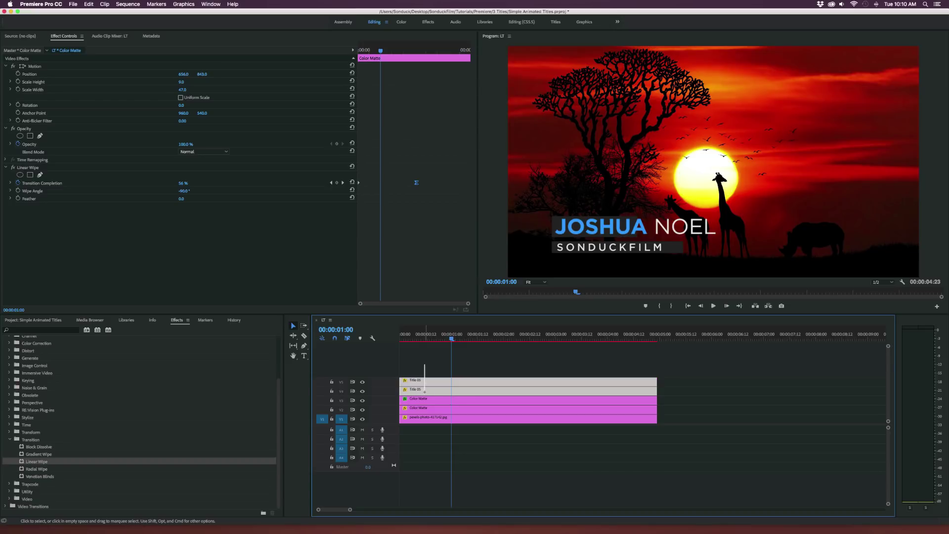
Move the spare colour matte clip up to a higher video track.
click(424, 401)
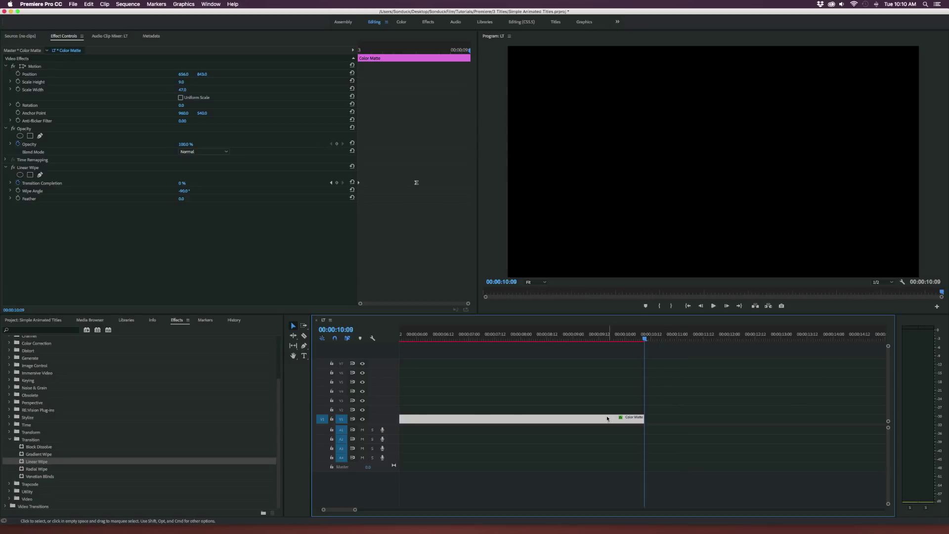
scroll(607, 419, up, 5)
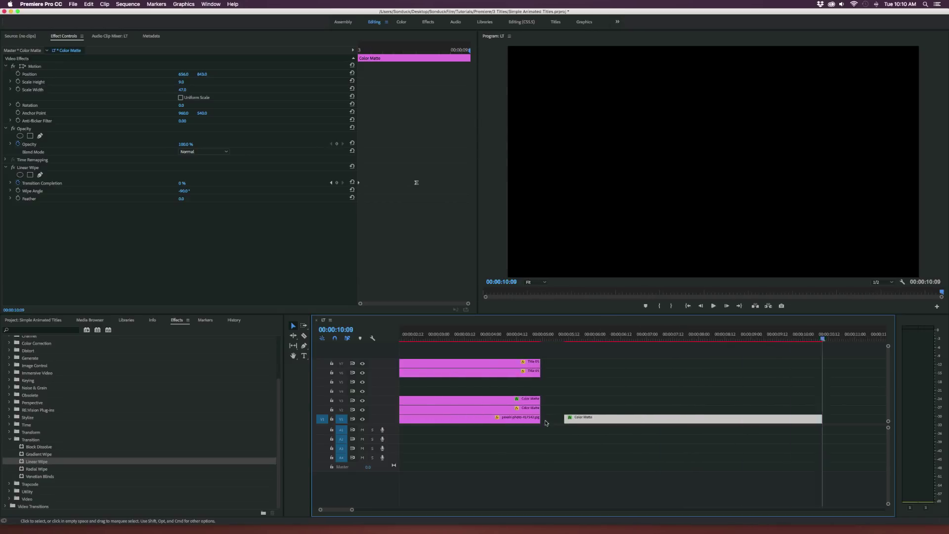
drag(700, 420, 414, 390)
click(460, 337)
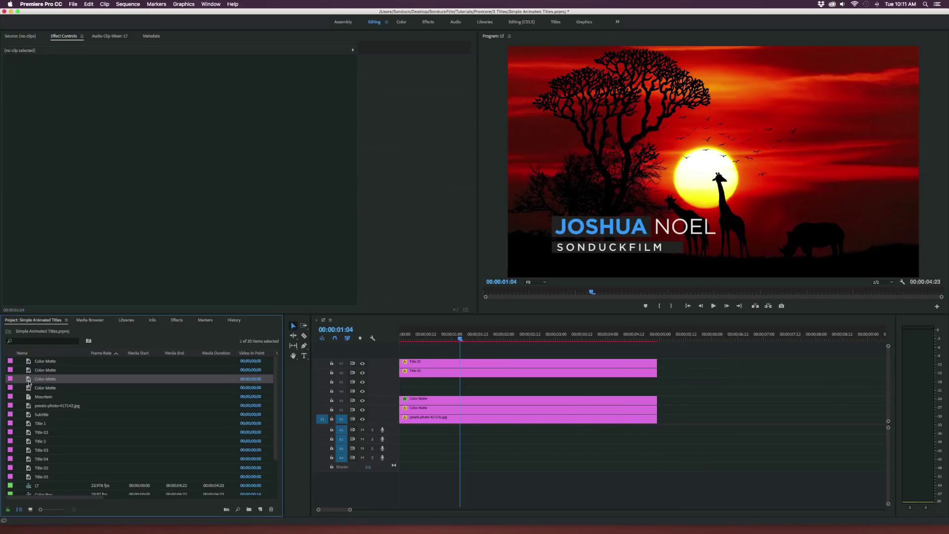
Duplicate the Color Matte in the project and place the copy on V4.
click(29, 389)
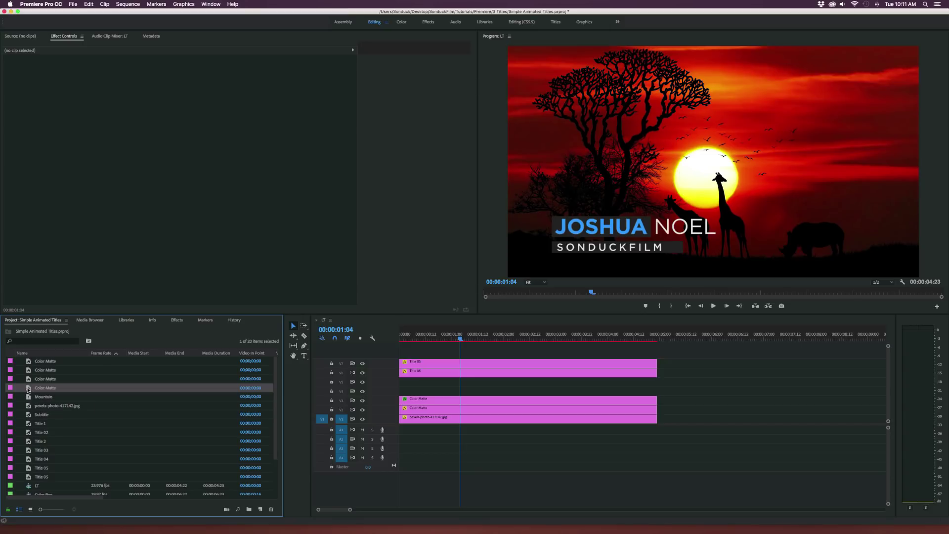
key(super+v)
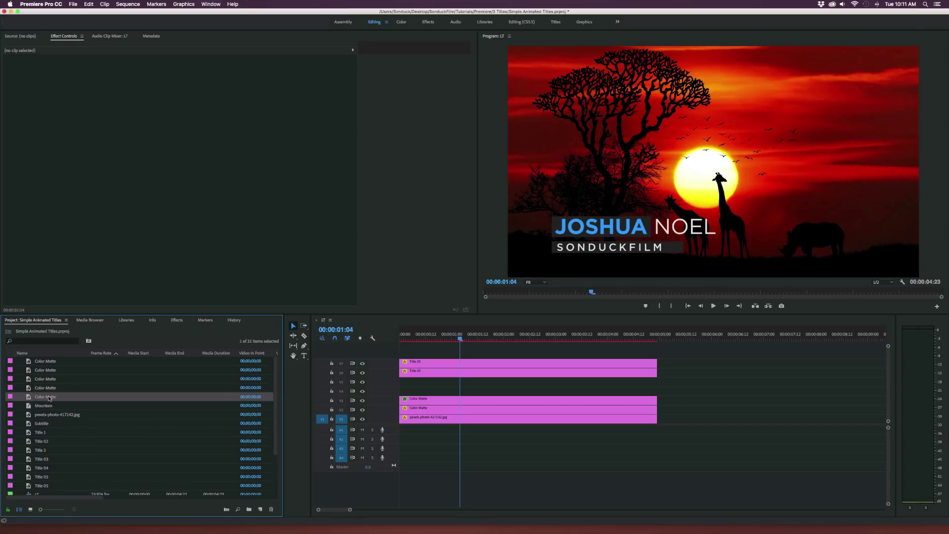
drag(49, 399, 447, 387)
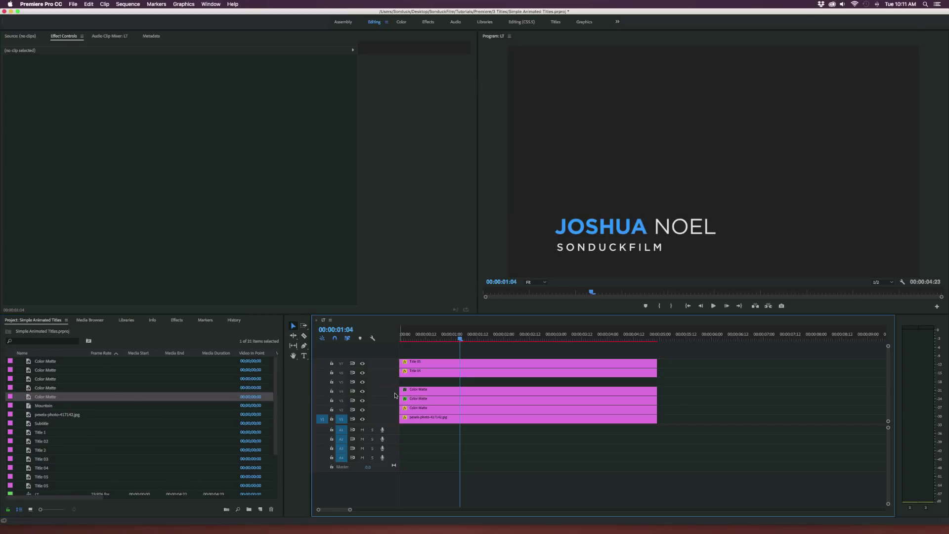
click(444, 389)
Copy the V3 bar matte and paste its motion and Linear Wipe attributes onto the V4 matte.
click(437, 401)
right_click(435, 402)
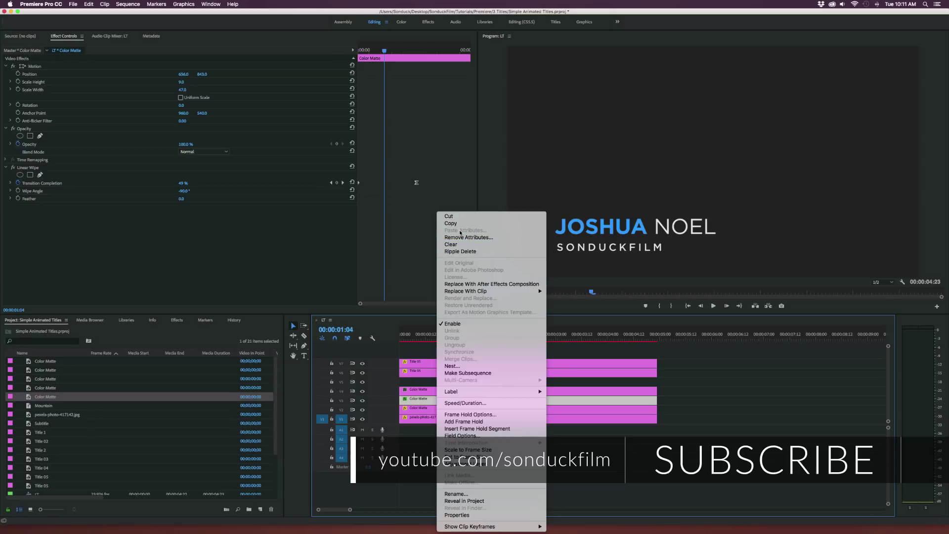
click(433, 389)
click(430, 393)
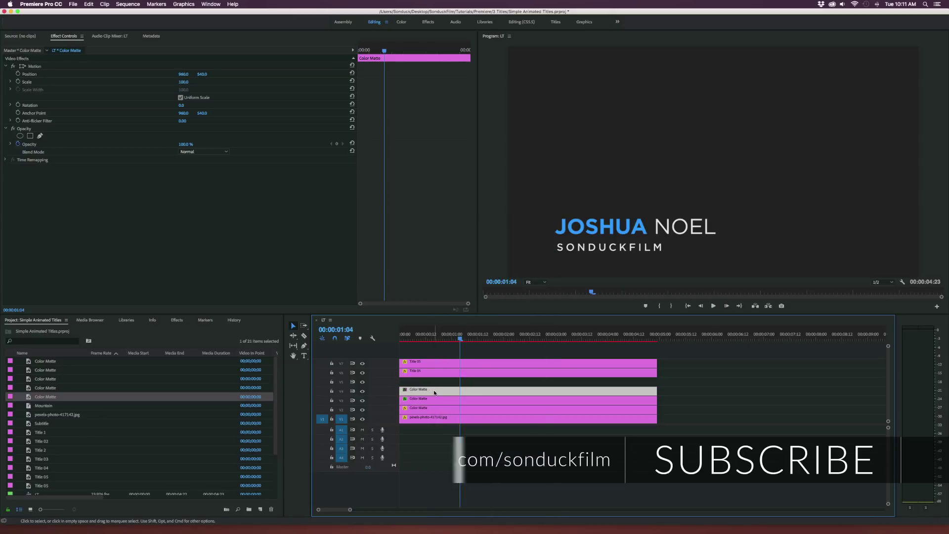
right_click(435, 393)
click(475, 231)
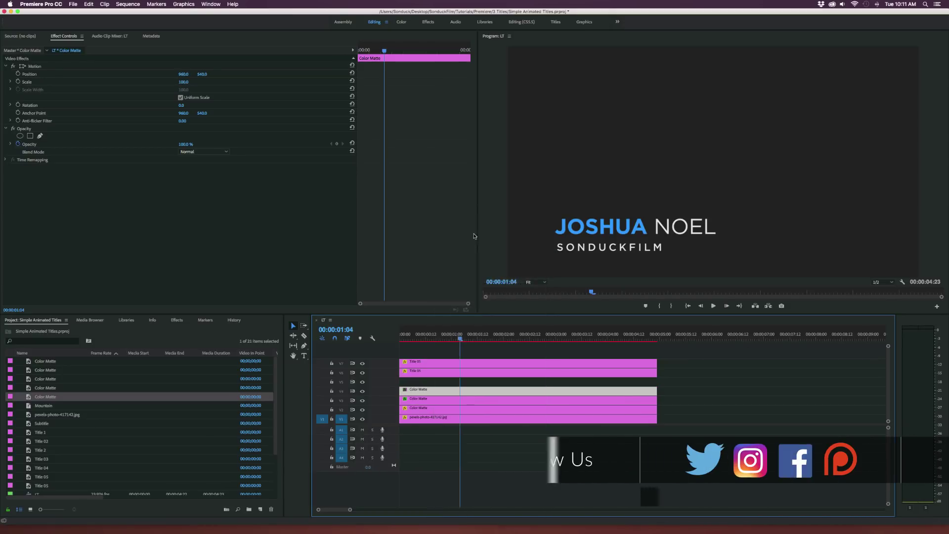
click(524, 387)
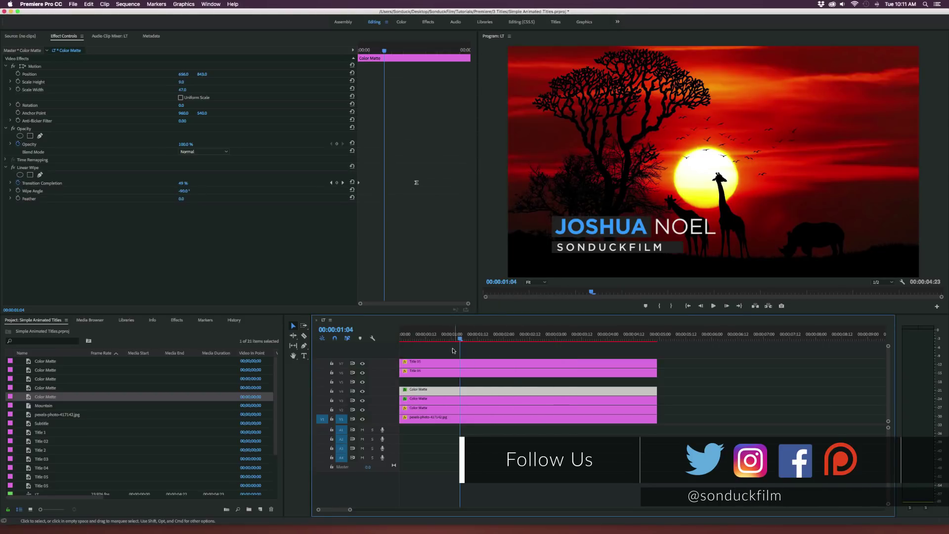
mouse_move(474, 339)
mouse_down()
mouse_move(494, 341)
mouse_move(478, 342)
mouse_up()
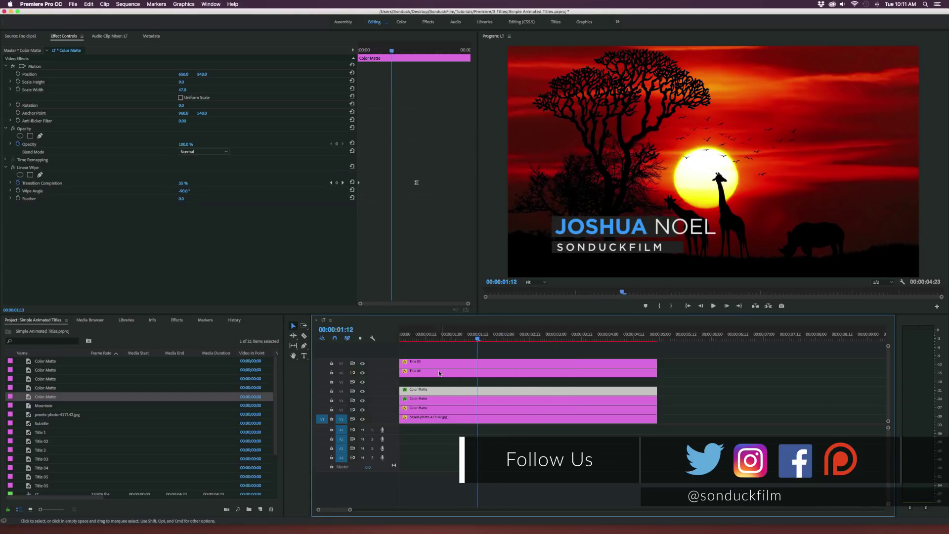
Make the V4 matte white and shrink its Scale Width to 1.0, forming a thin divider.
double_click(423, 392)
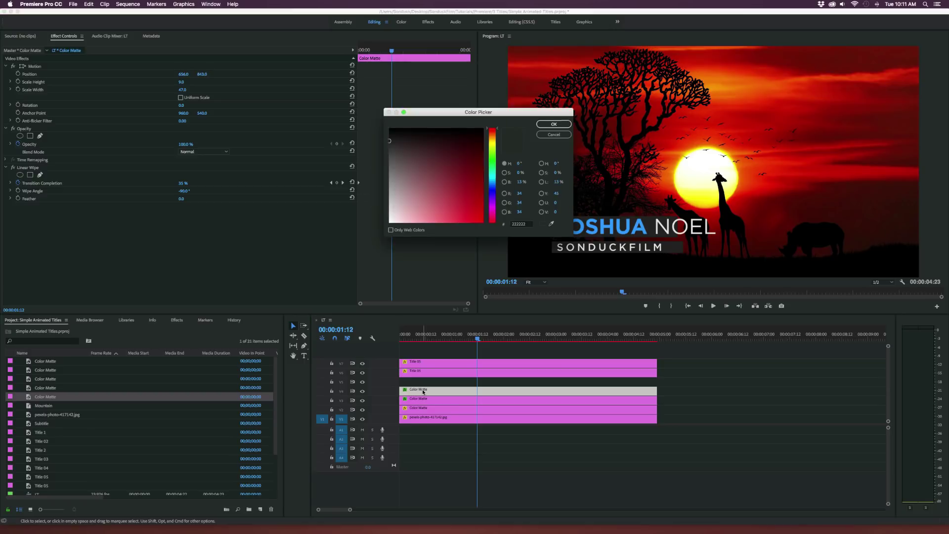
click(550, 124)
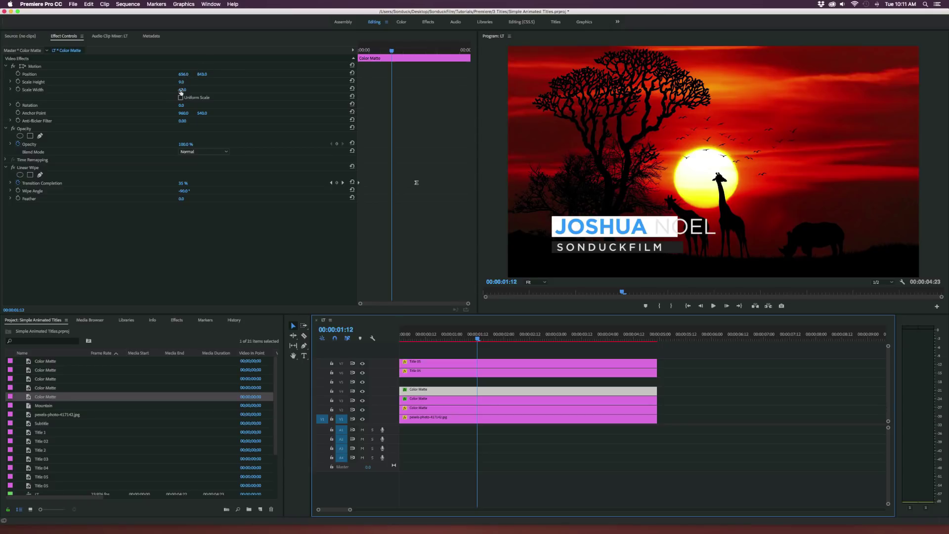
drag(181, 90, 156, 91)
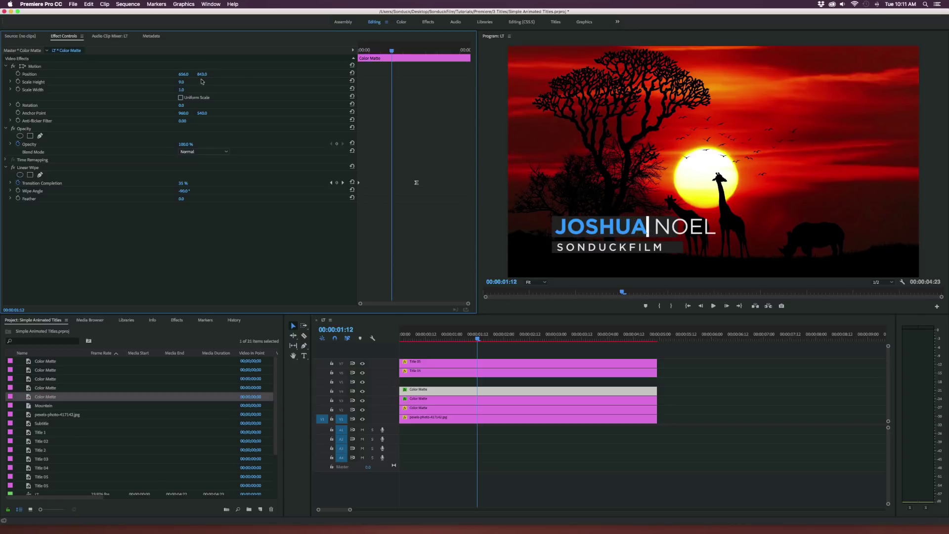
key(Home)
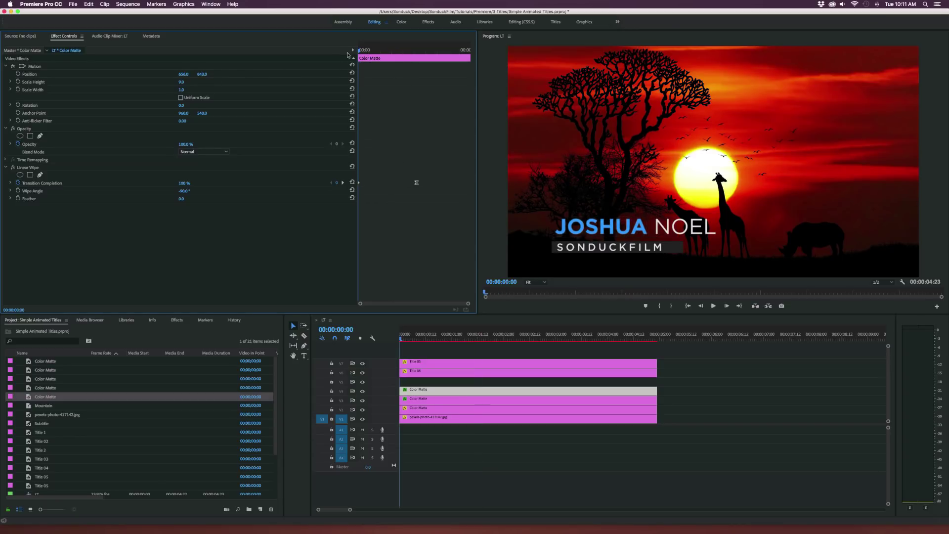
Keyframe the white line's Position from just before JOSHUA at 0:00 to past NOEL near 2 seconds.
click(18, 74)
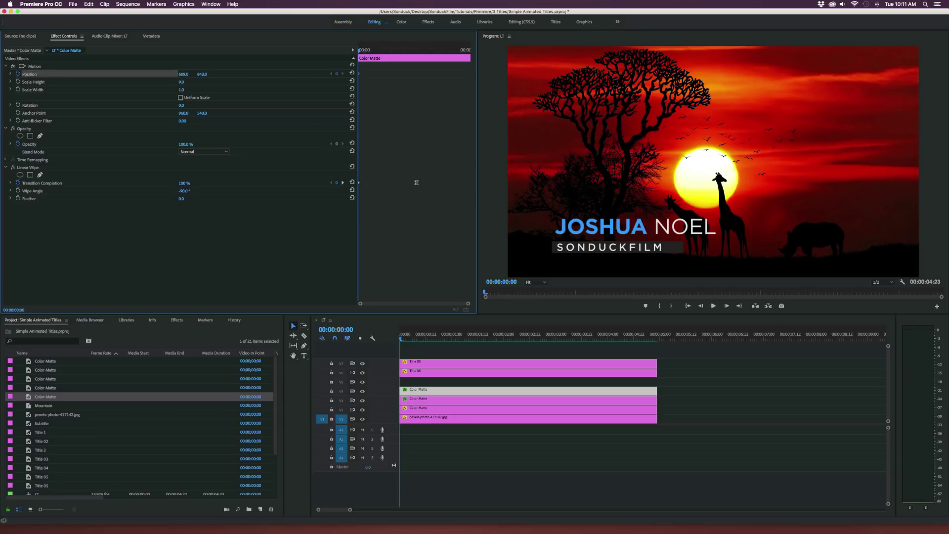
drag(183, 74, 122, 227)
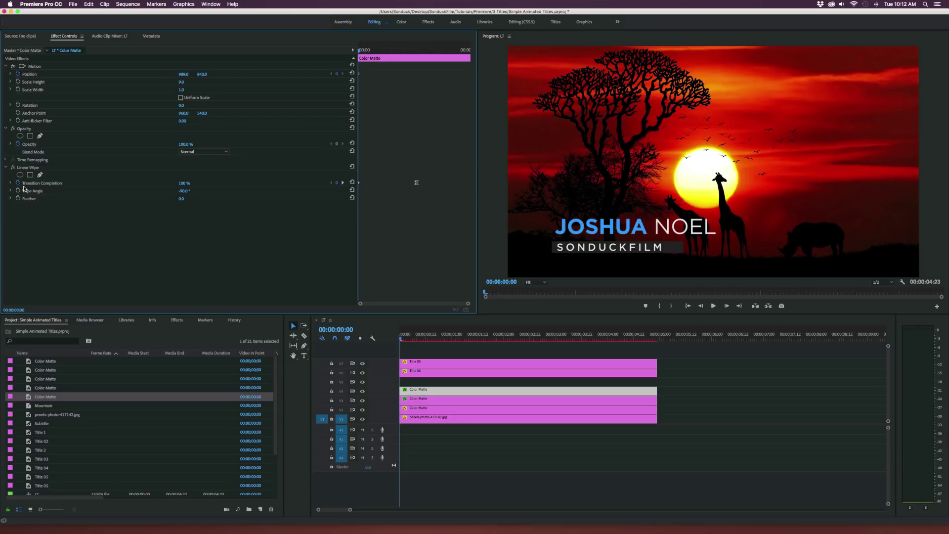
click(13, 168)
drag(183, 75, 34, 75)
drag(360, 51, 408, 183)
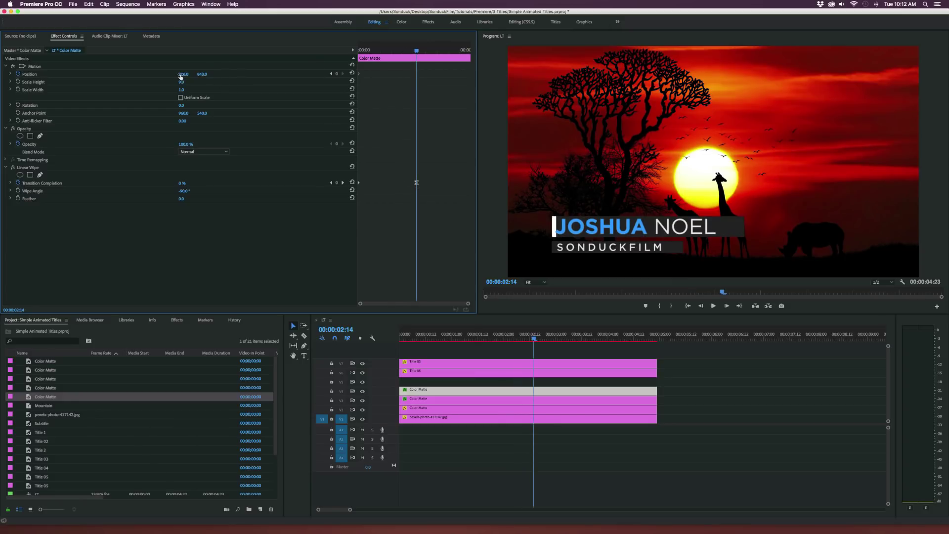
drag(180, 74, 618, 75)
Move the Linear Wipe end keyframe earlier to match the line, then preview the slide.
drag(416, 58, 413, 60)
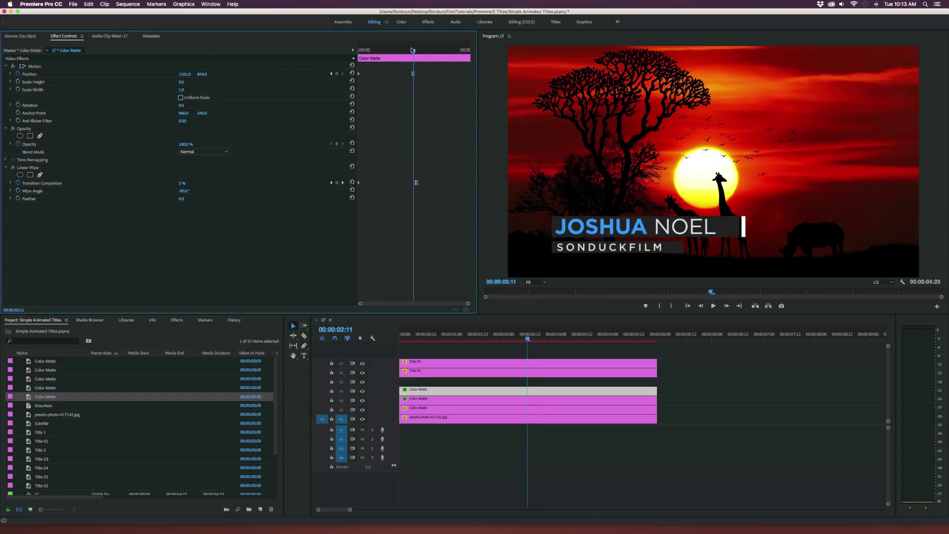
drag(415, 52, 381, 54)
key(space)
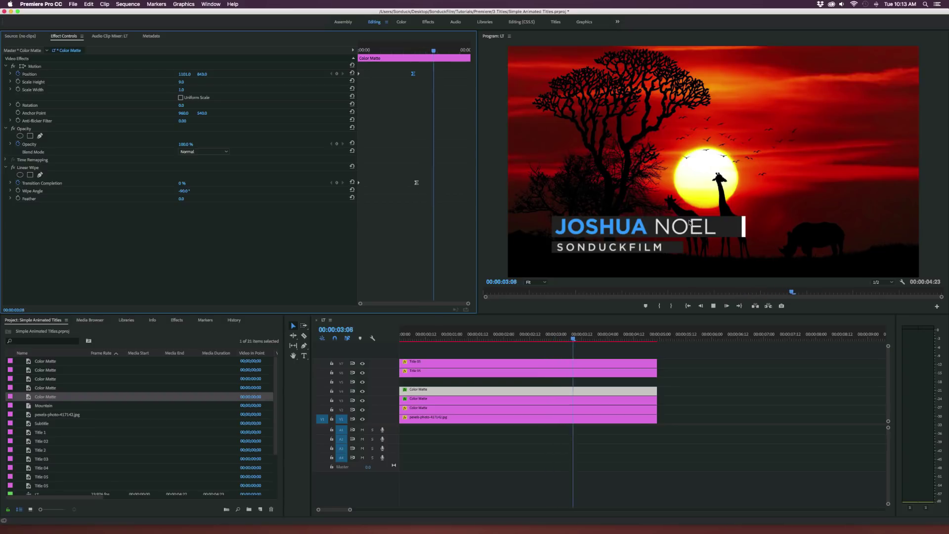
key(space)
click(396, 50)
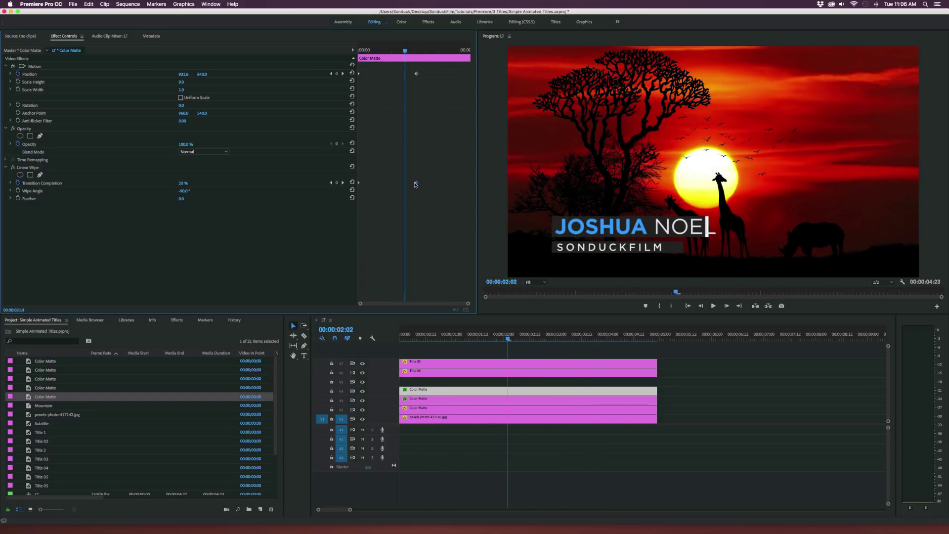
drag(415, 184, 365, 188)
key(Home)
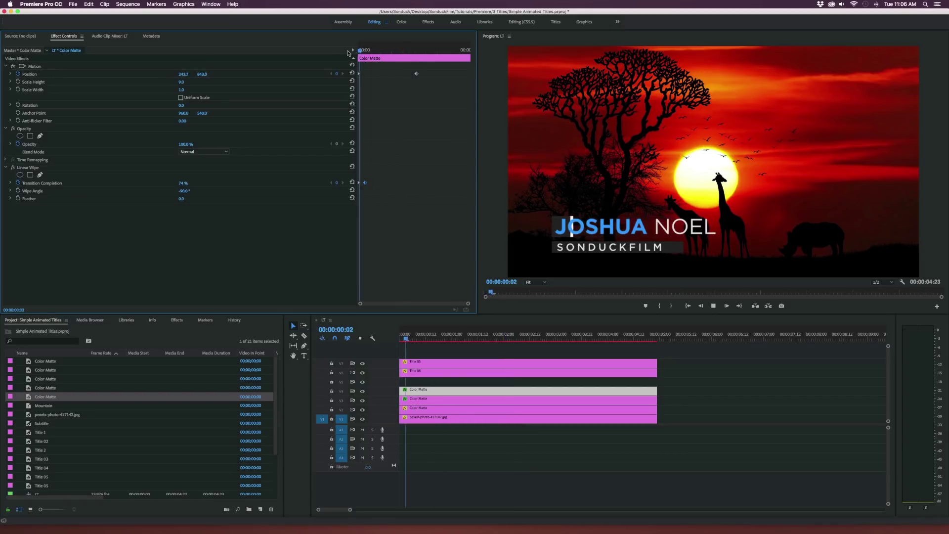
key(space)
key(space)
key(space)
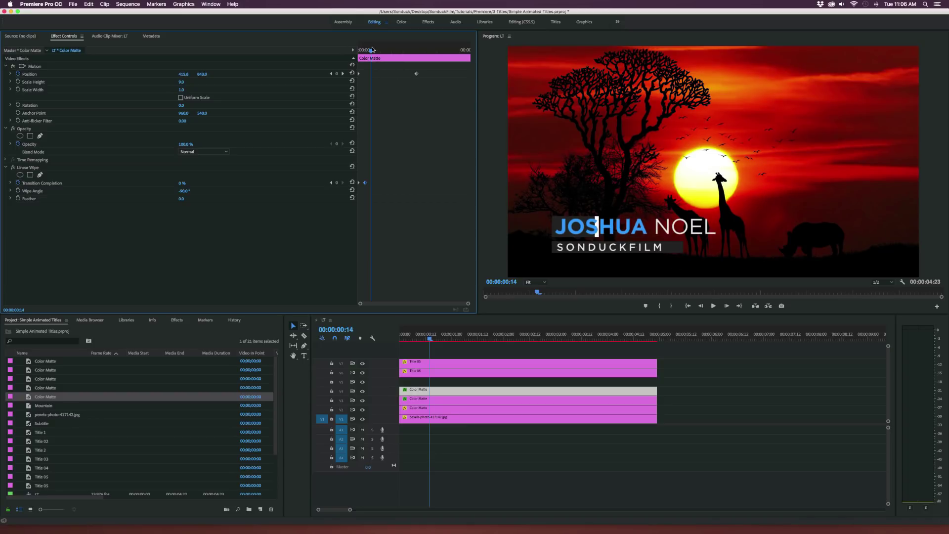
drag(372, 50, 419, 63)
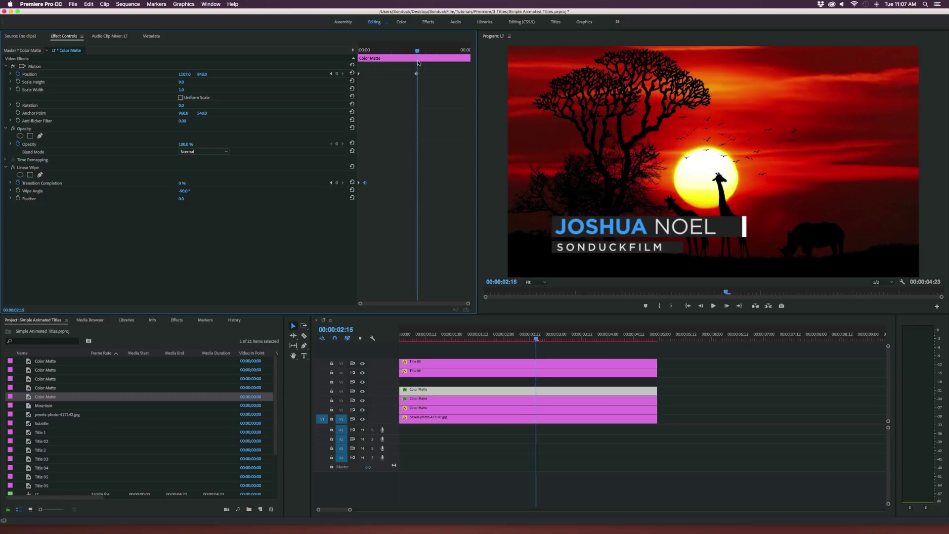
Nest the Title 05 clip on V7 into a sequence named 'Name Title' and scrub to check it.
click(452, 372)
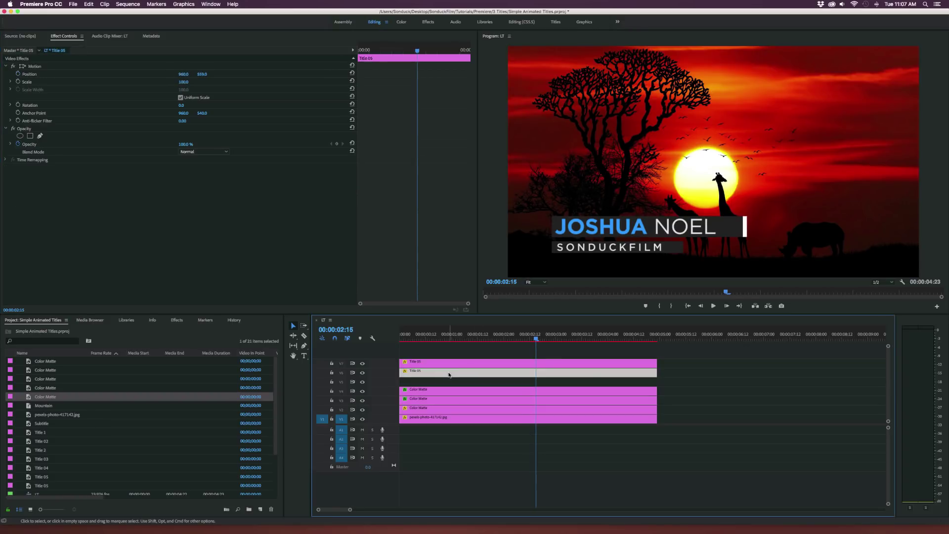
click(449, 356)
click(449, 364)
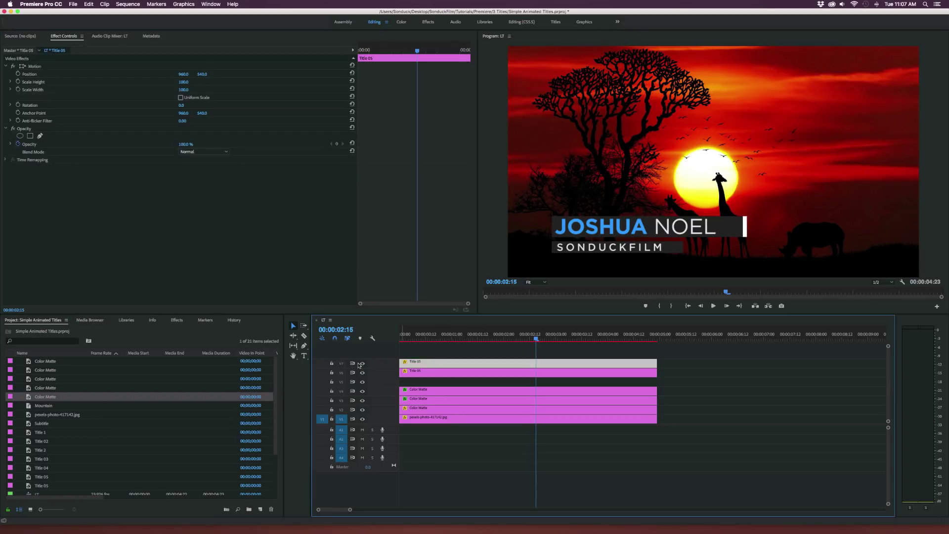
right_click(429, 364)
click(444, 366)
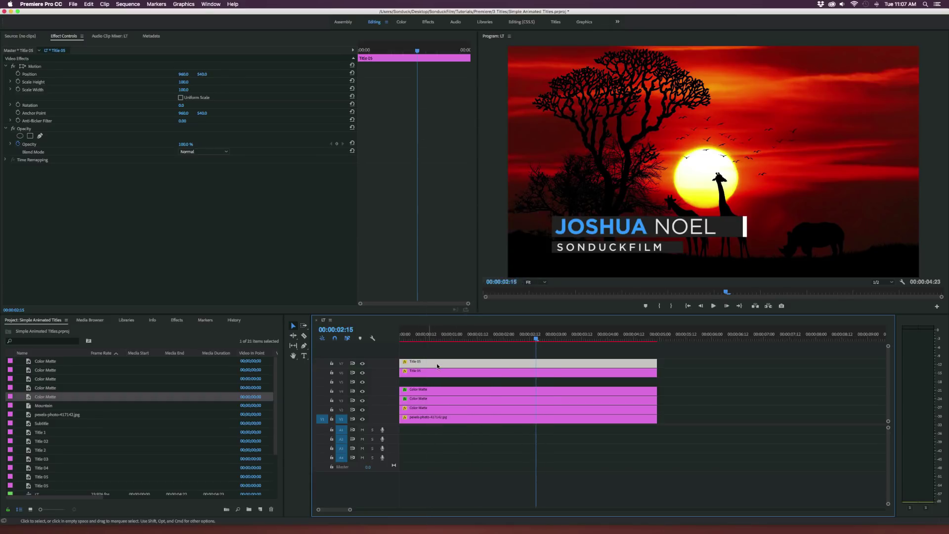
text(Name Tit)
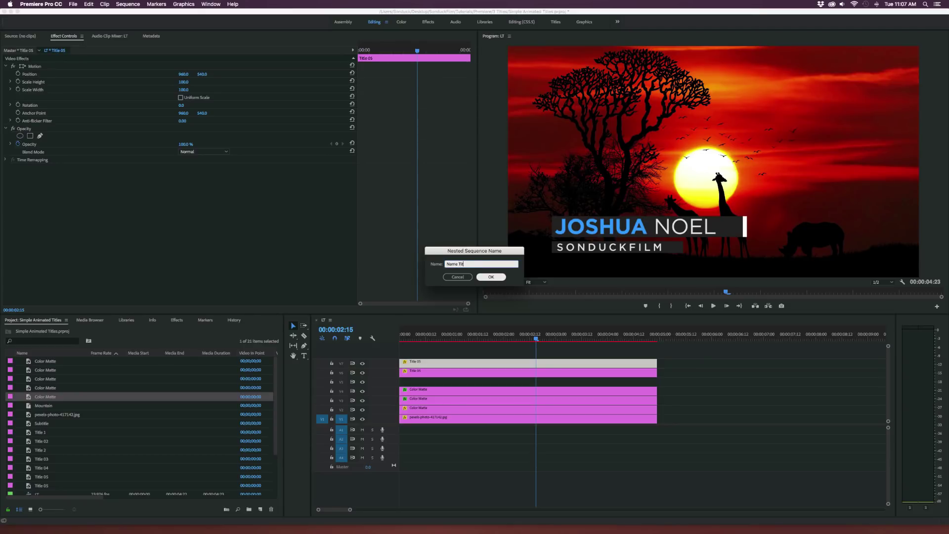
text(le)
key(Return)
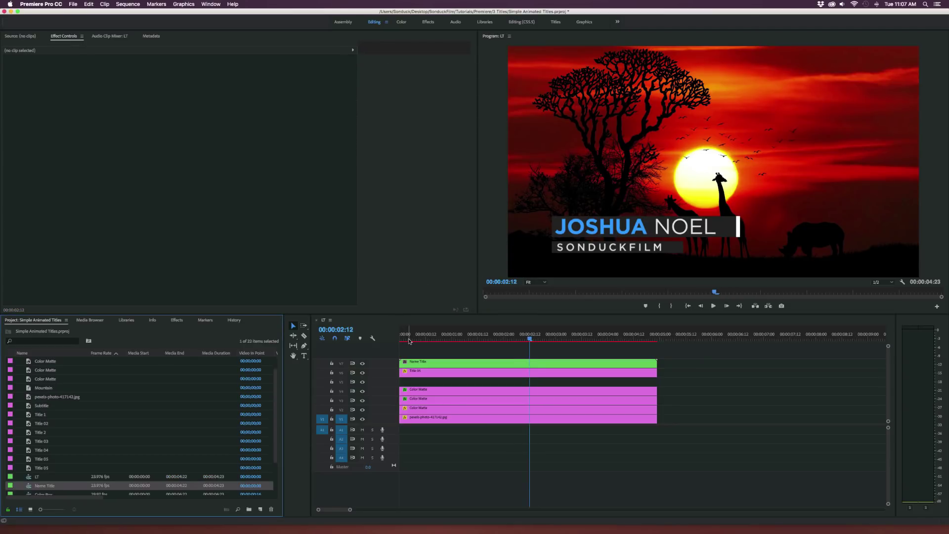
drag(411, 337, 470, 339)
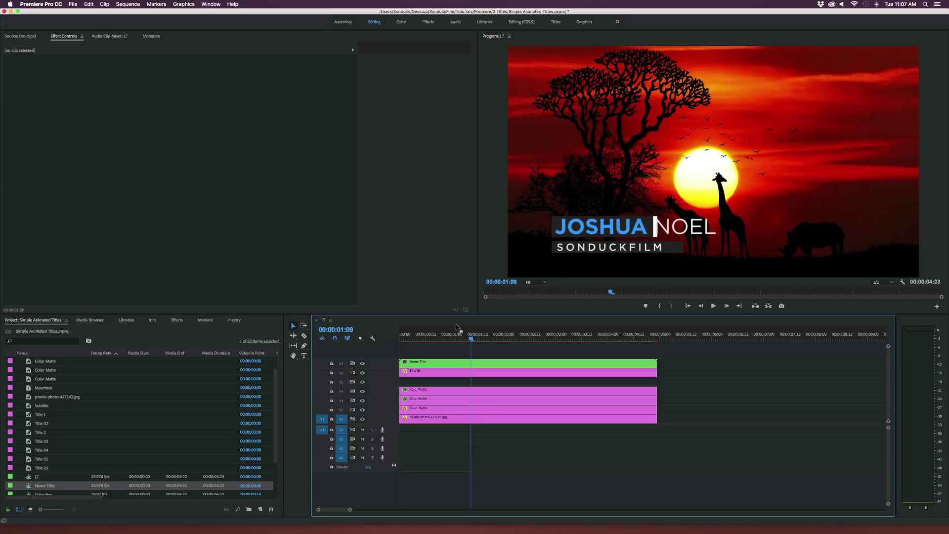
drag(494, 337, 395, 340)
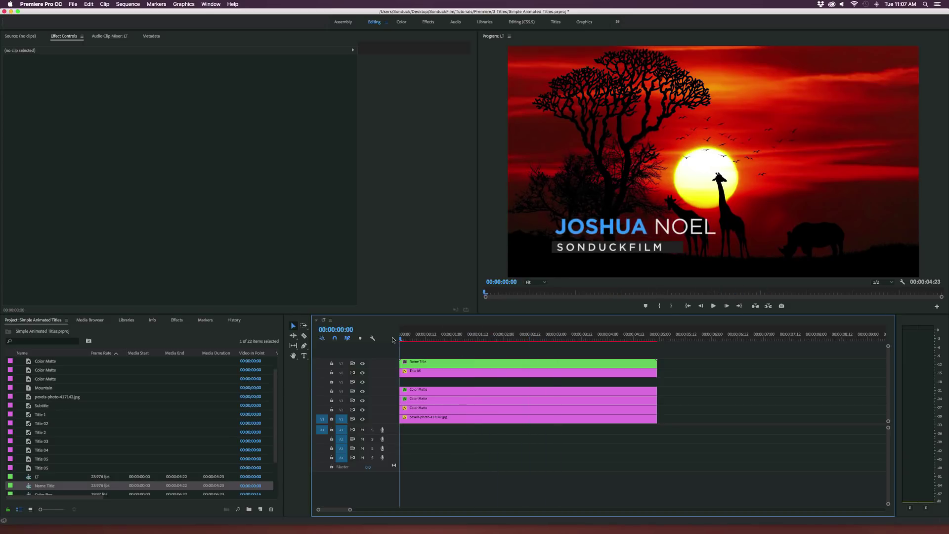
click(423, 362)
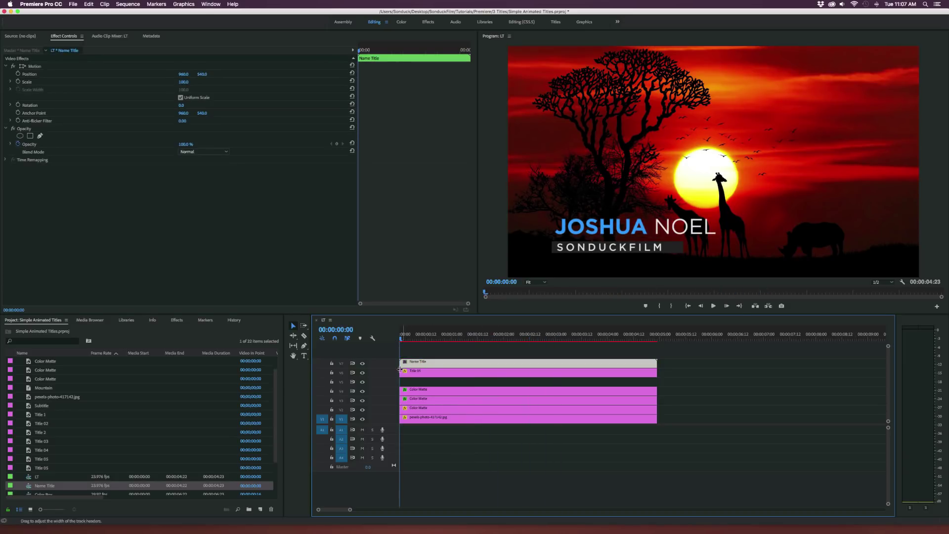
click(31, 136)
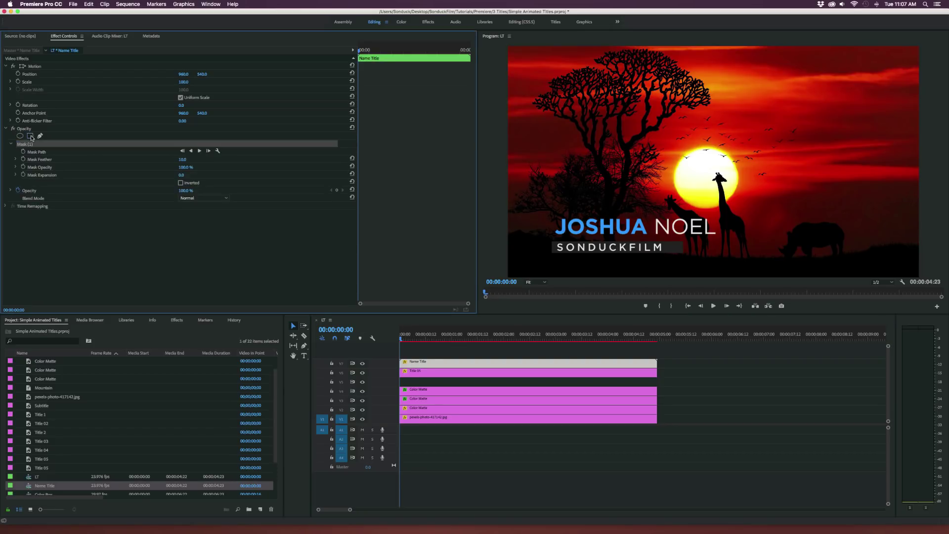
click(700, 174)
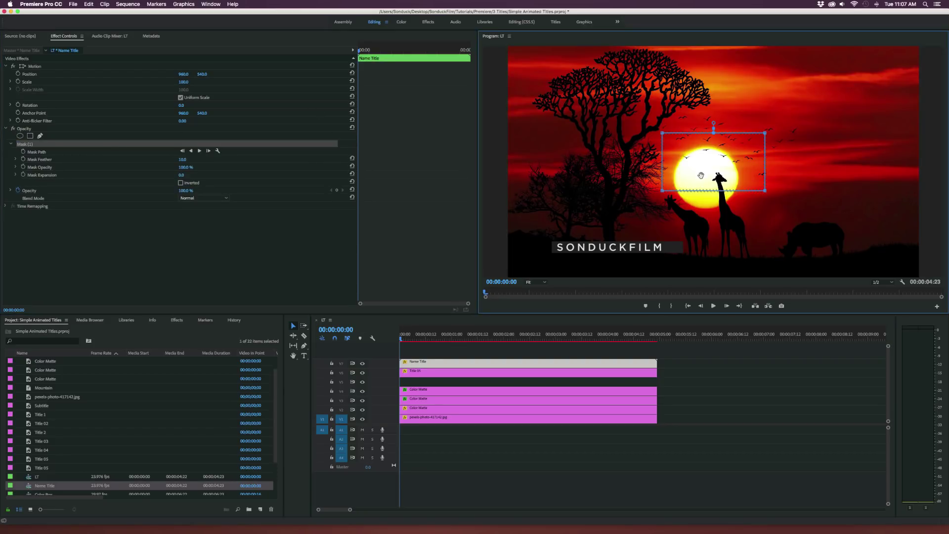
drag(618, 234, 591, 241)
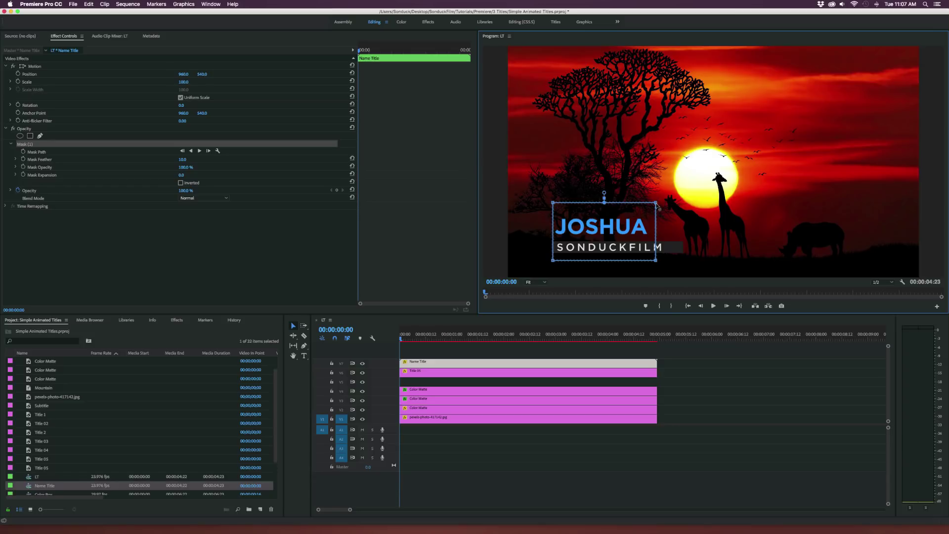
click(755, 206)
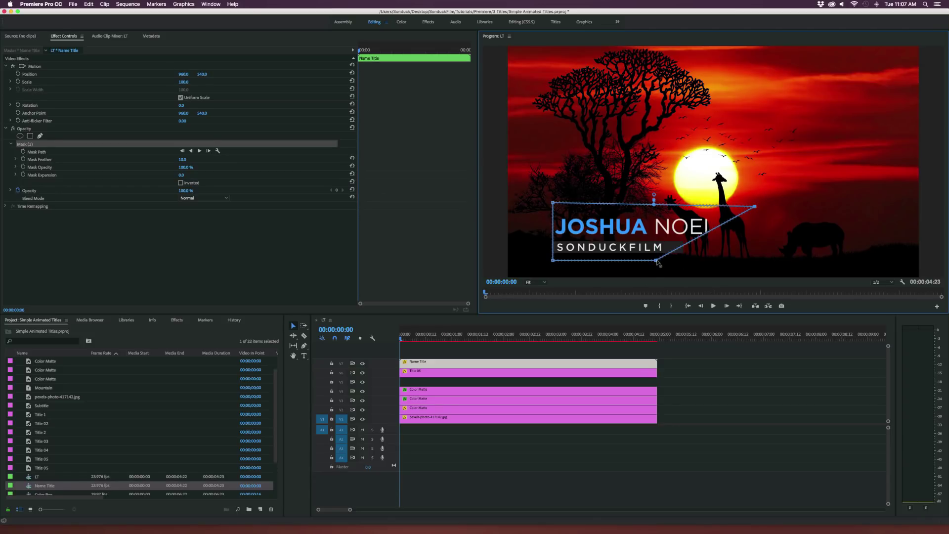
click(752, 260)
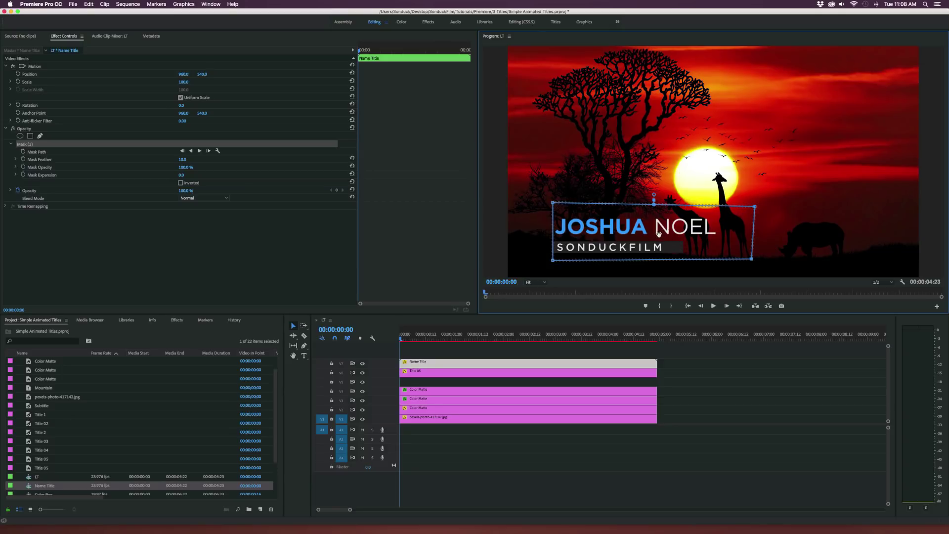
Keyframe the Mask Path fully revealed near 2:08 and shifted left off the name at 0:00.
click(22, 152)
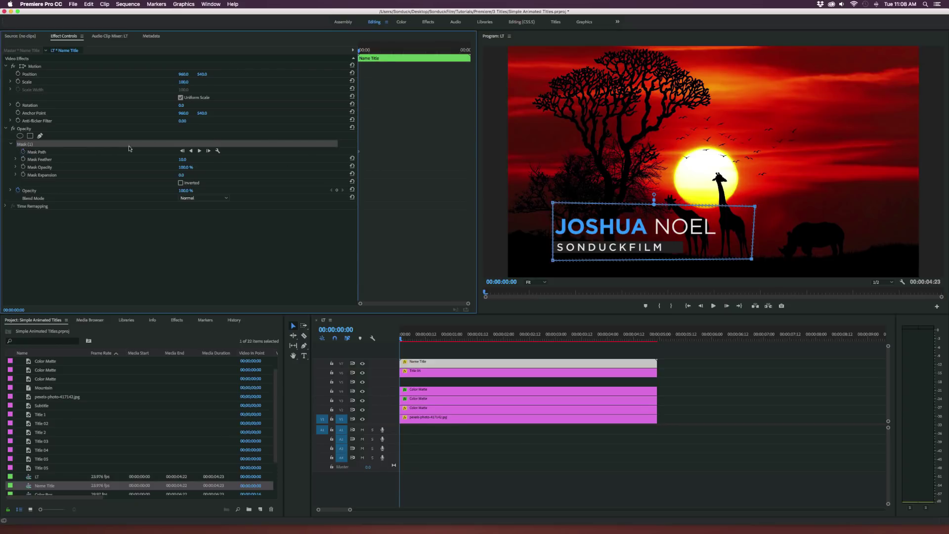
drag(410, 51, 410, 52)
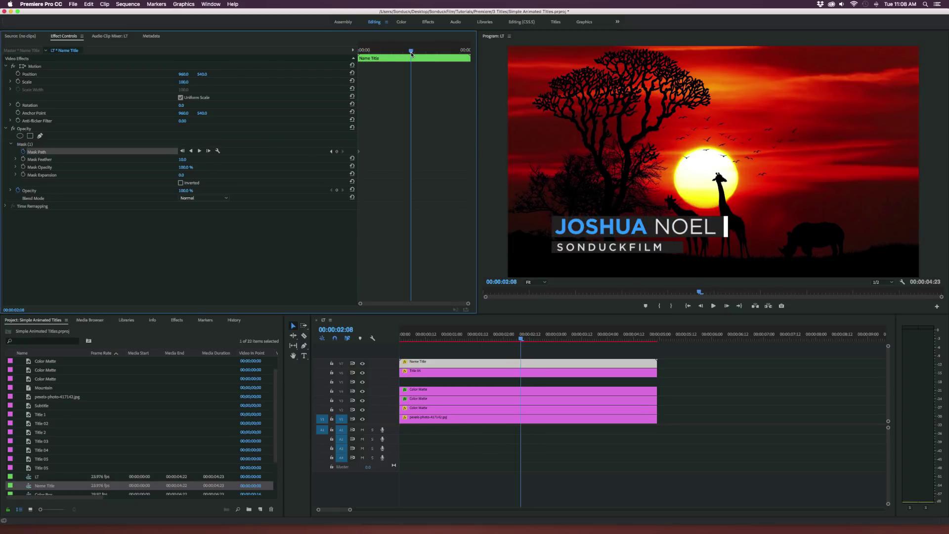
click(336, 152)
drag(371, 51, 350, 57)
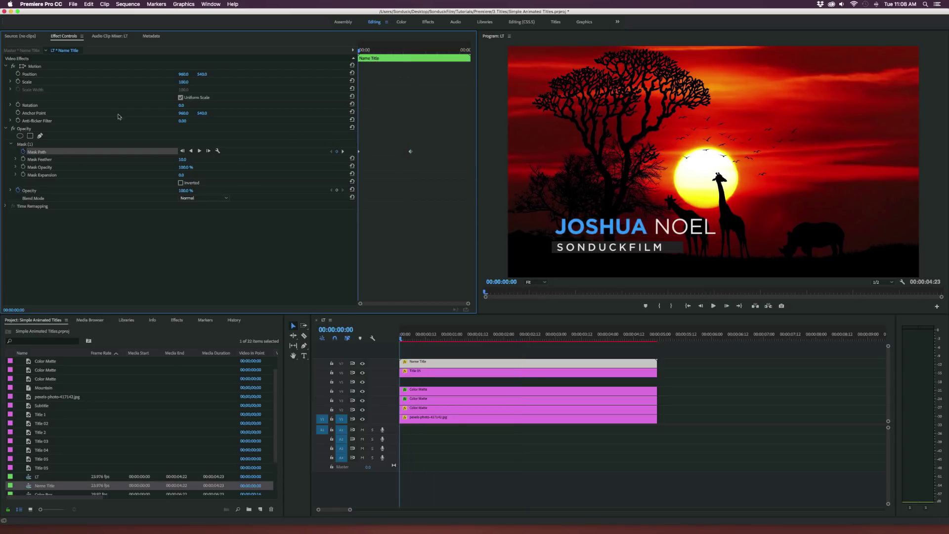
click(27, 144)
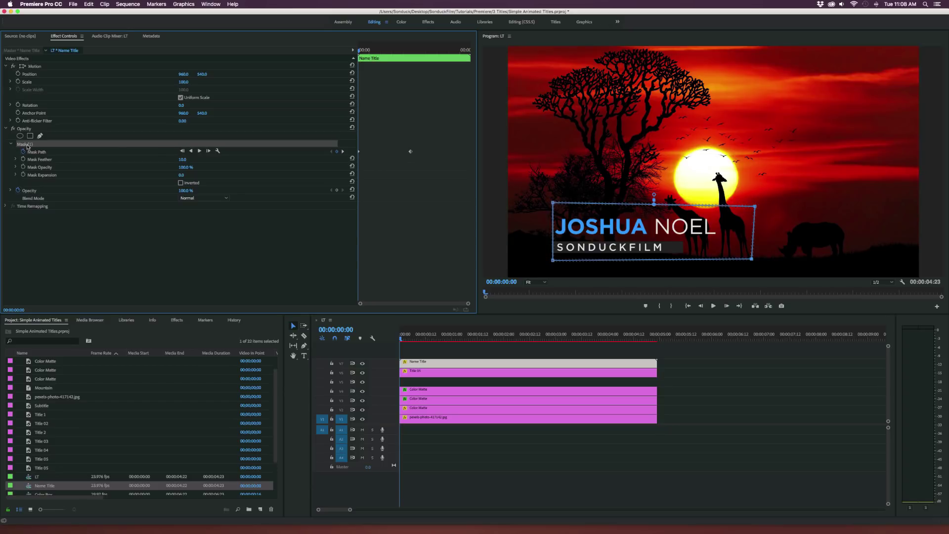
click(686, 219)
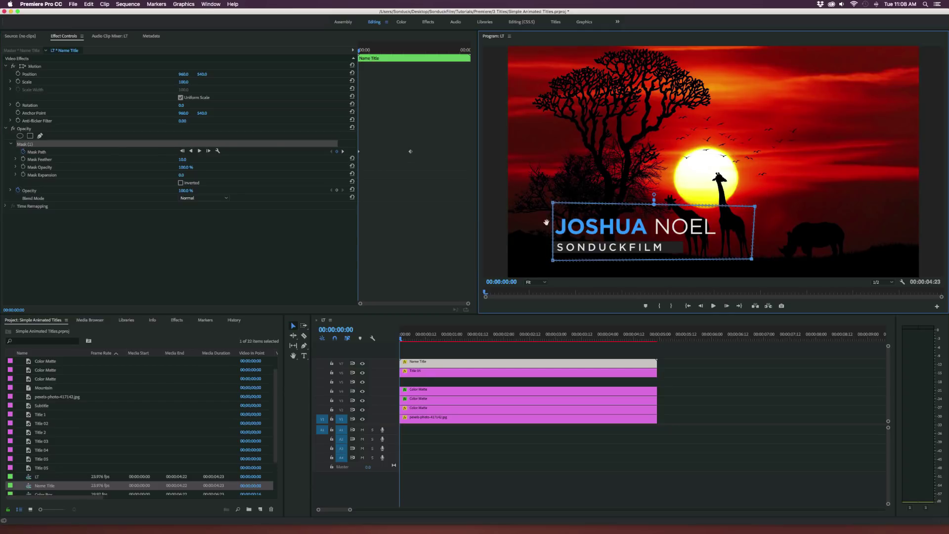
drag(527, 221, 491, 221)
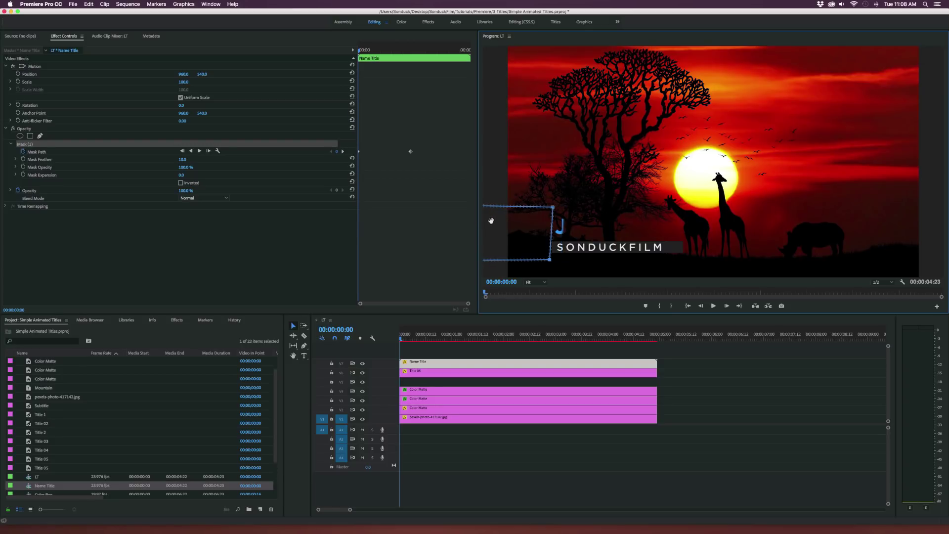
At about 2:05, pull the mask's right-hand corners in so it ends just past NOEL.
drag(401, 339, 514, 347)
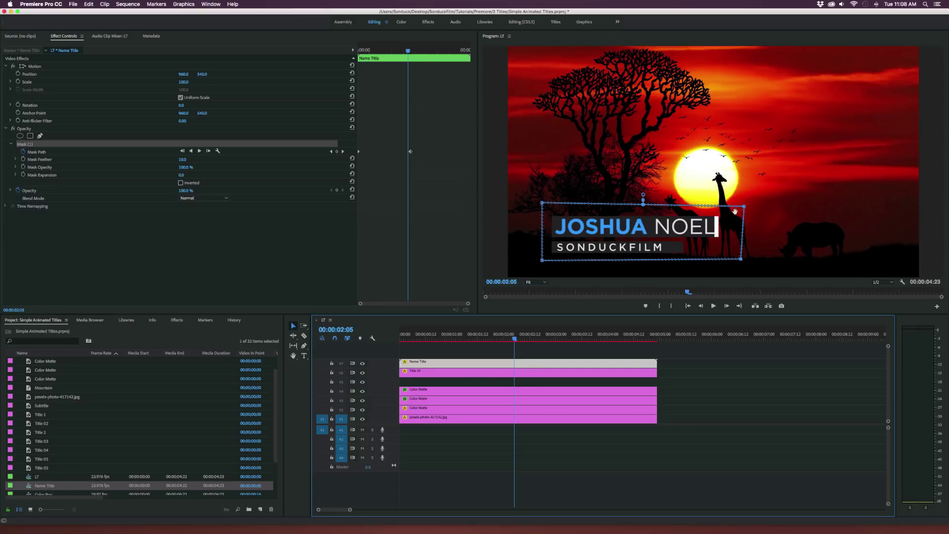
click(28, 144)
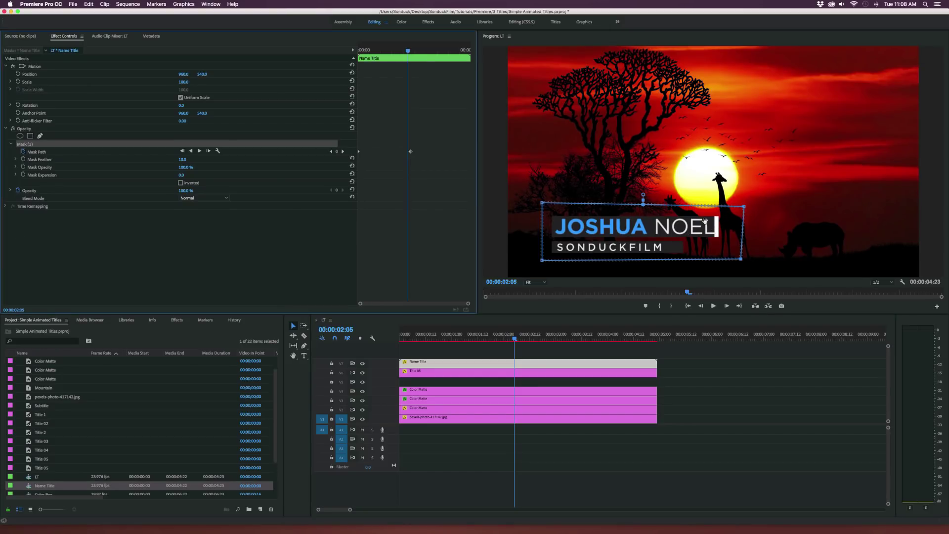
click(687, 230)
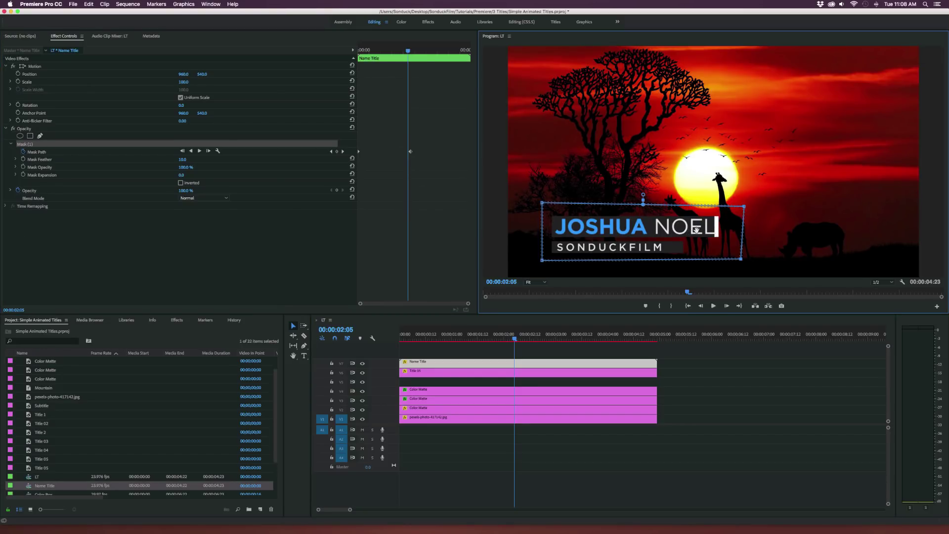
drag(696, 230, 675, 229)
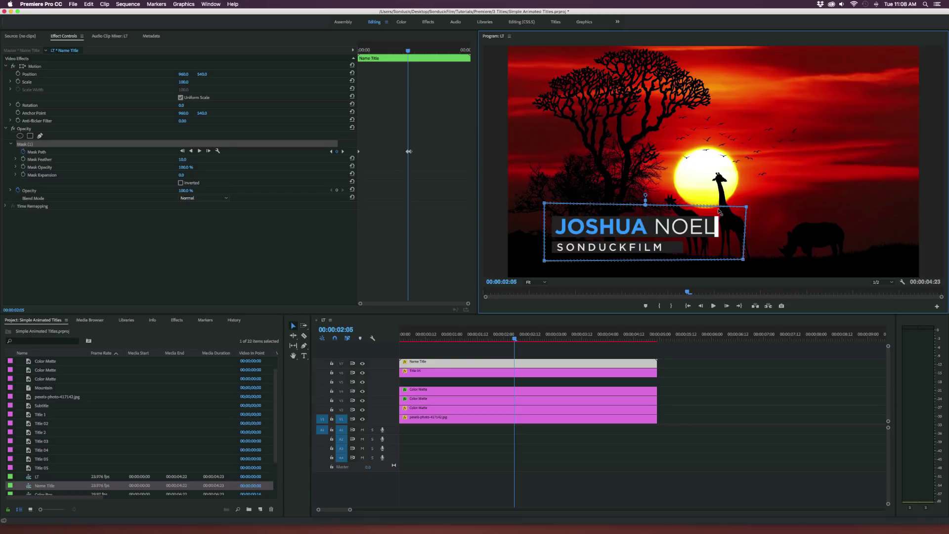
drag(718, 211, 718, 210)
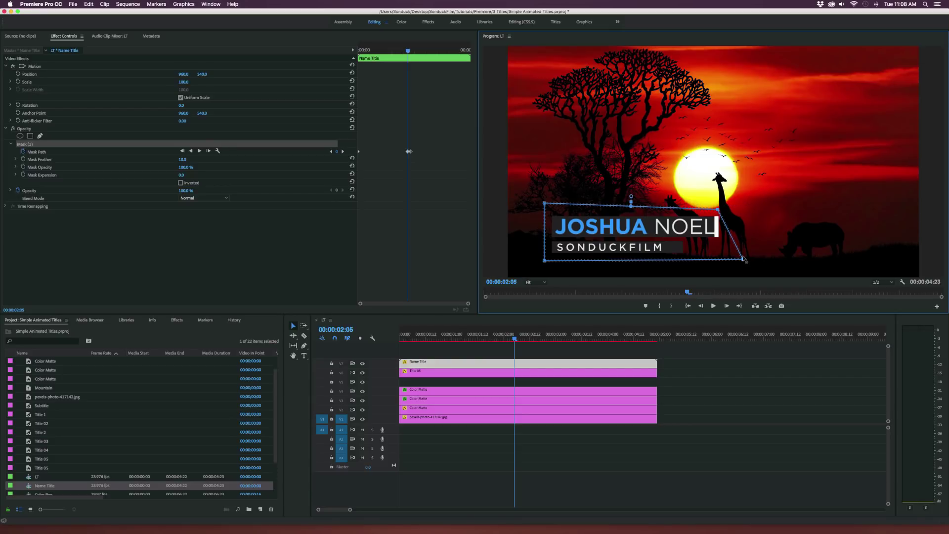
drag(722, 262, 718, 260)
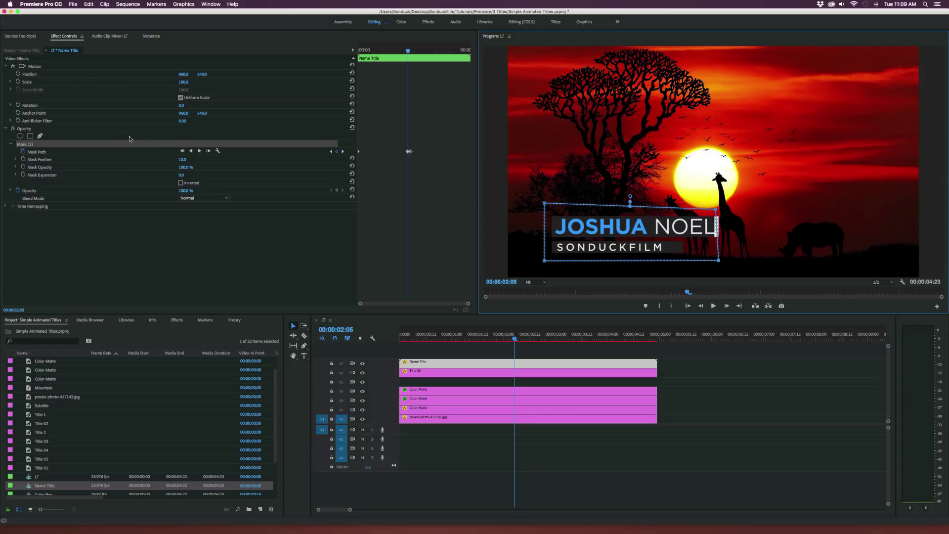
Set Mask Feather to 0 and play through the hard-edged name reveal.
click(182, 159)
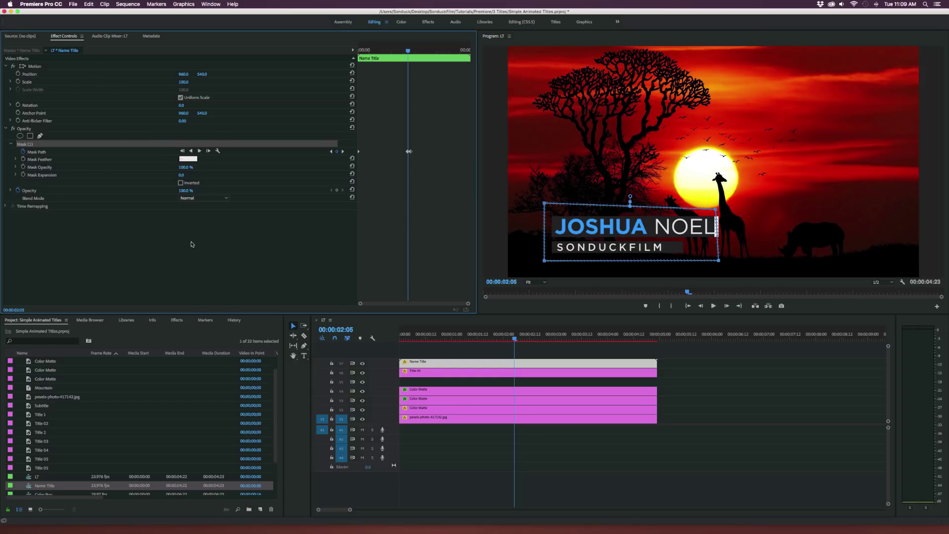
text(0)
key(Return)
click(401, 335)
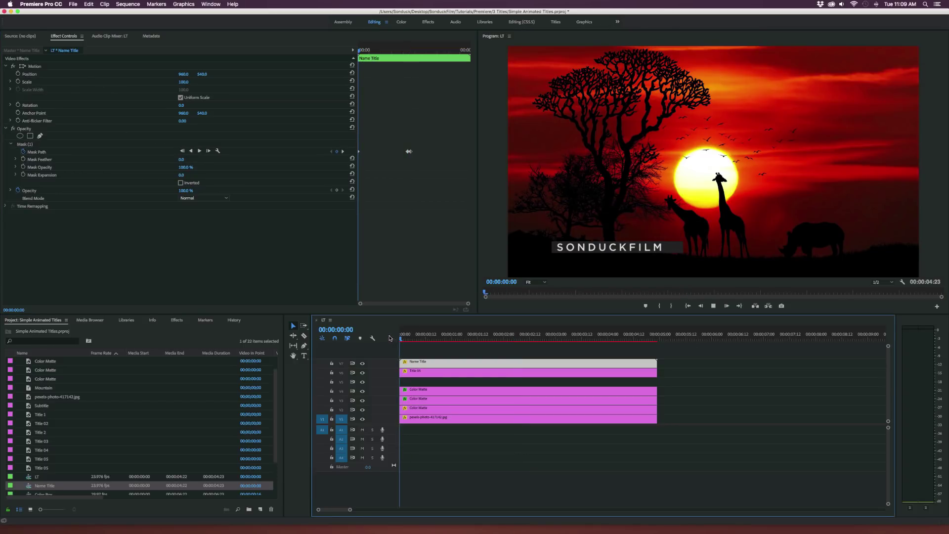
key(space)
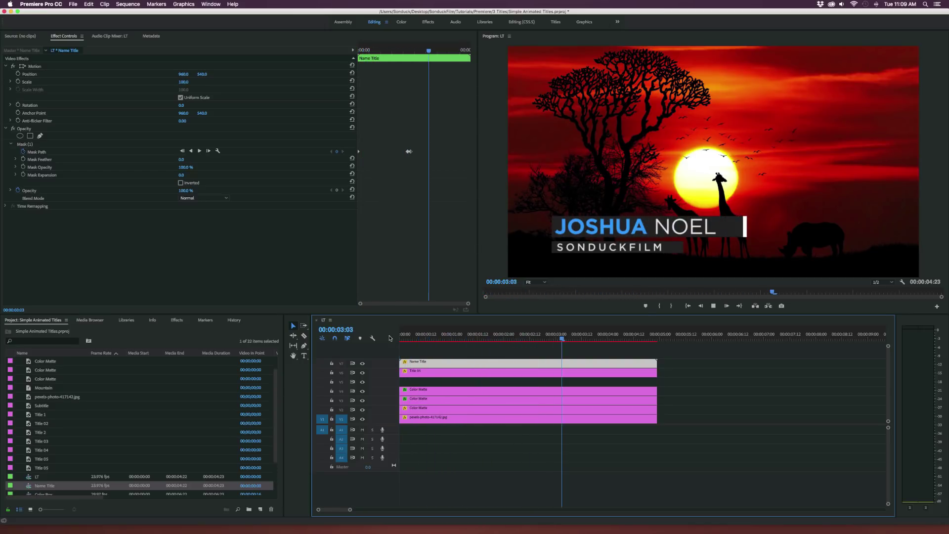
drag(406, 335, 528, 339)
Inside Name Title, keyframe Title 05's Position and nudge X from 1034 to 1036 around 1:19.
double_click(437, 365)
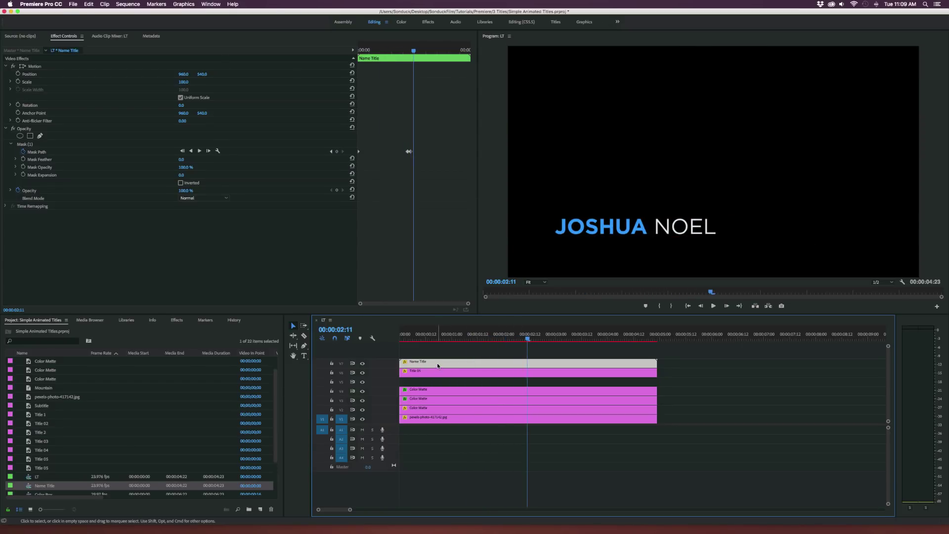
click(412, 363)
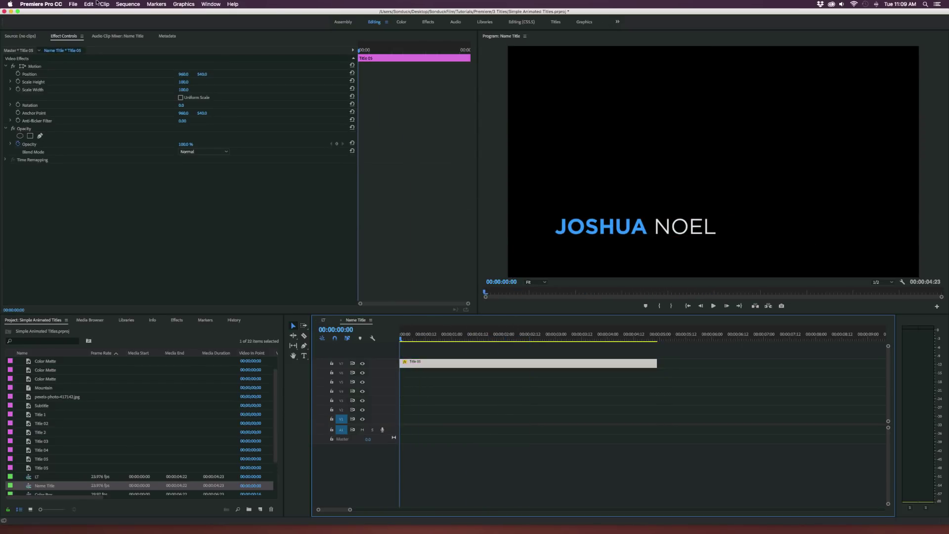
click(19, 74)
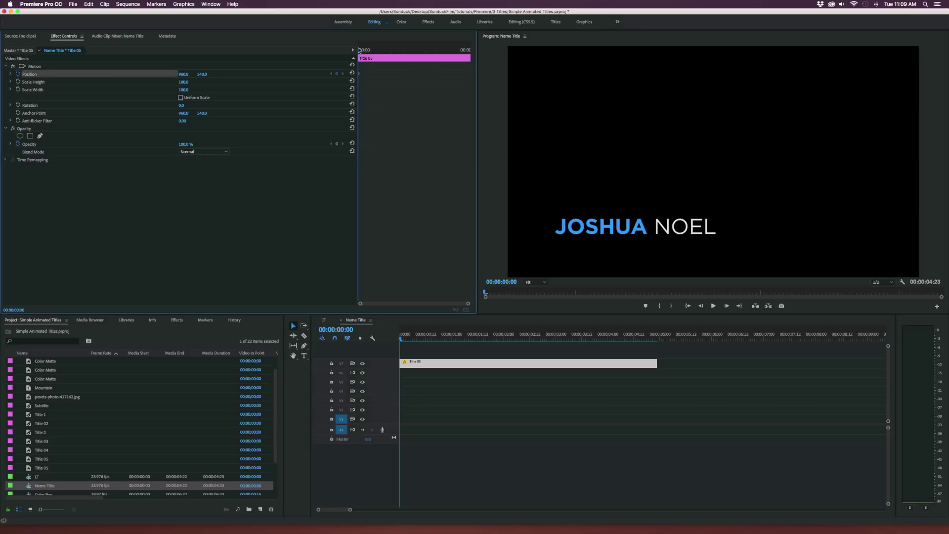
drag(359, 50, 378, 50)
drag(359, 74, 399, 75)
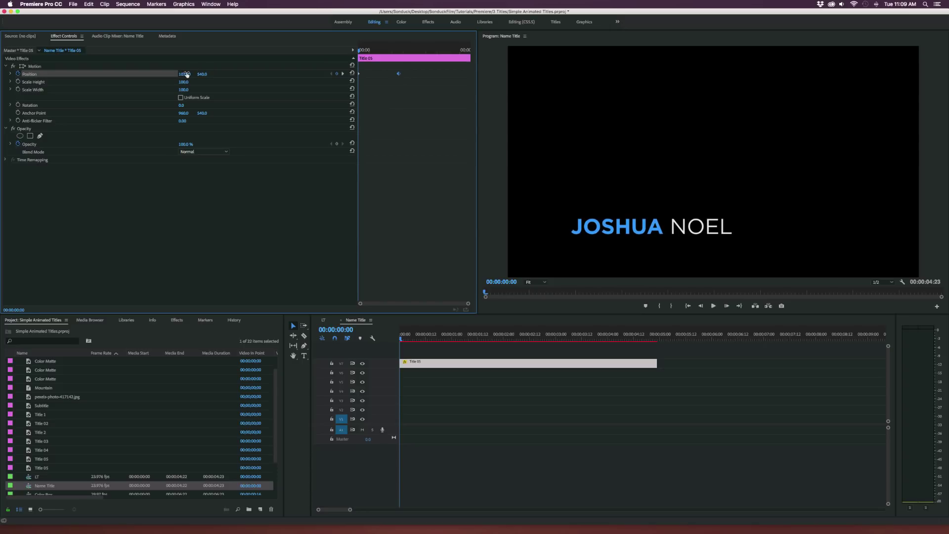
drag(187, 74, 188, 75)
Back in the LT sequence, play the lower-third and replay it from the start.
key(shift+bracketleft)
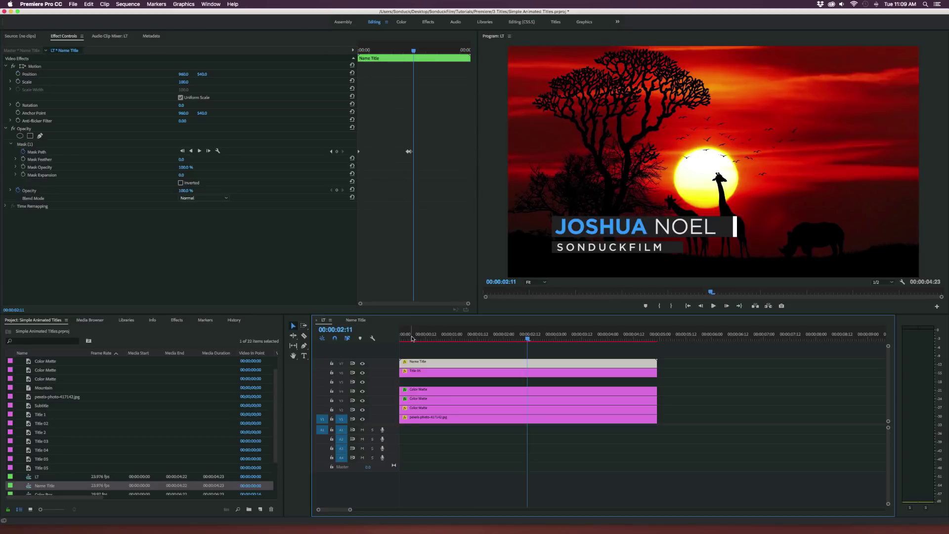
key(space)
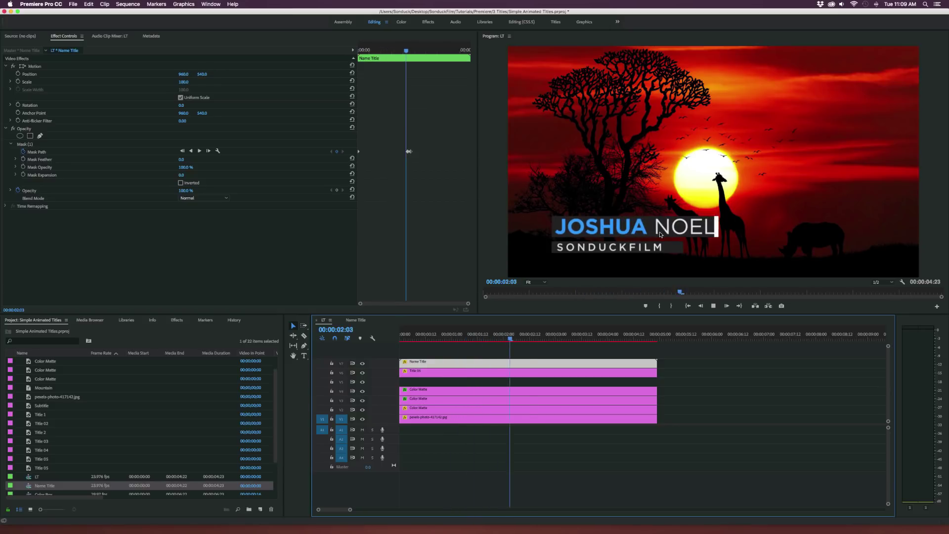
key(space)
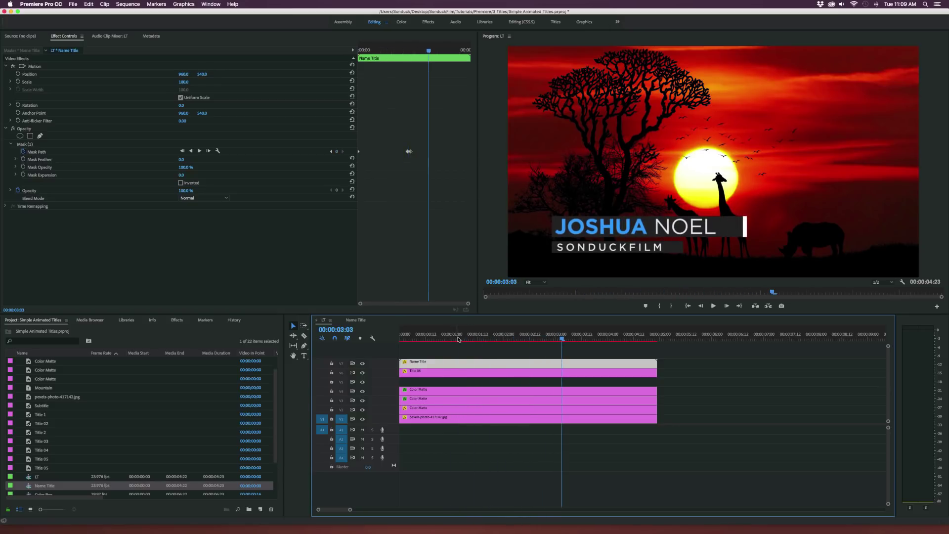
key(Home)
key(space)
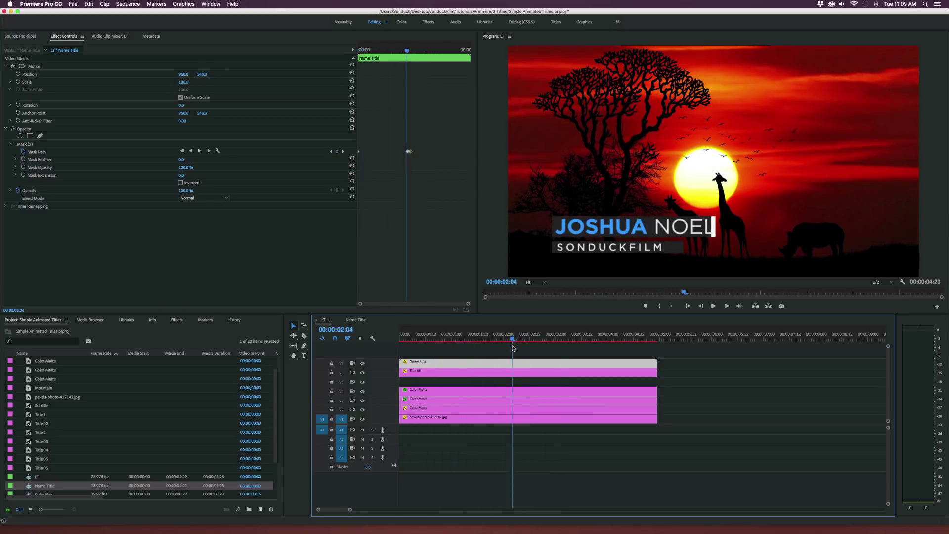
key(space)
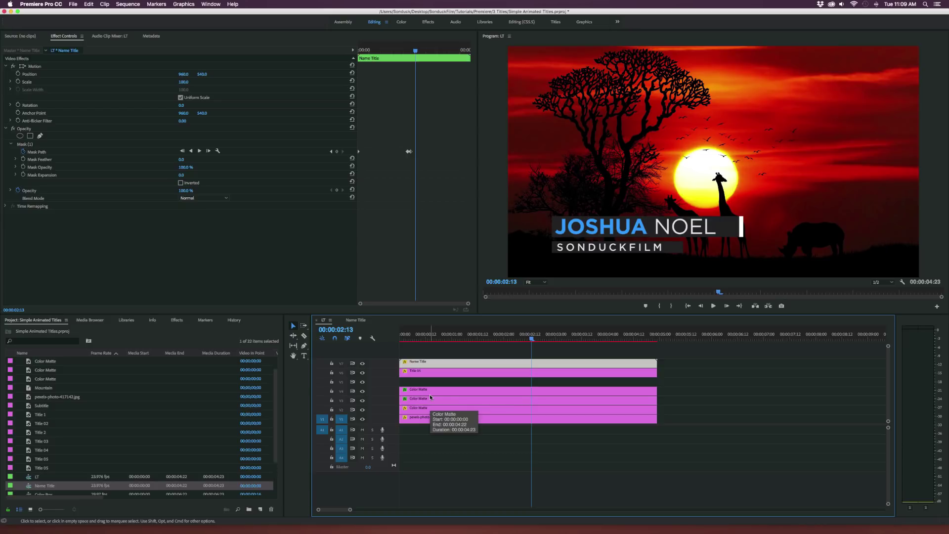
Apply a Linear Wipe effect to the V2 Color Matte bar behind SONDUCKFILM.
click(426, 408)
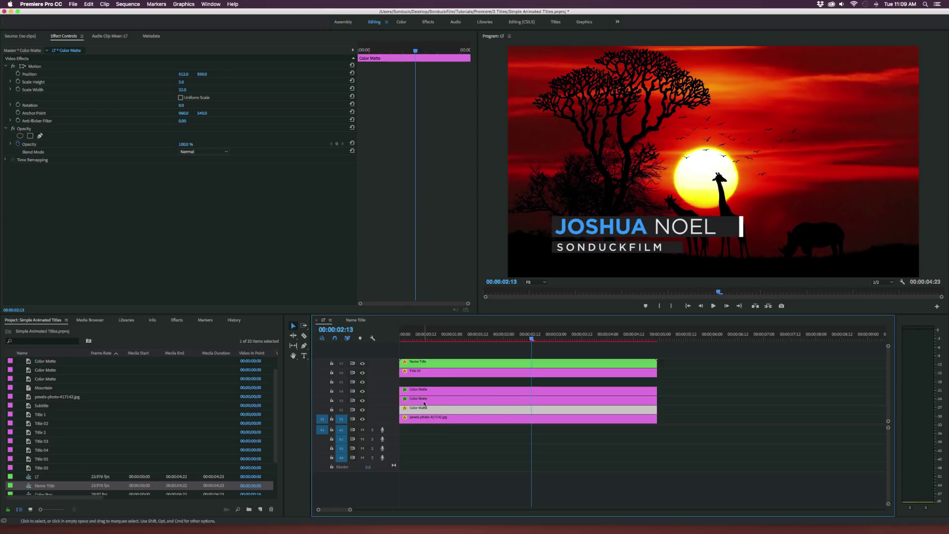
click(422, 375)
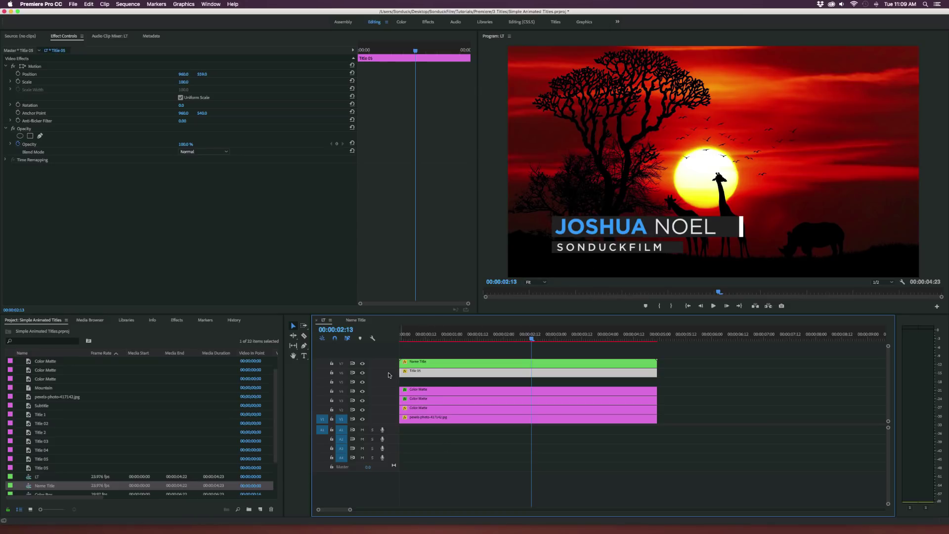
click(418, 401)
click(418, 410)
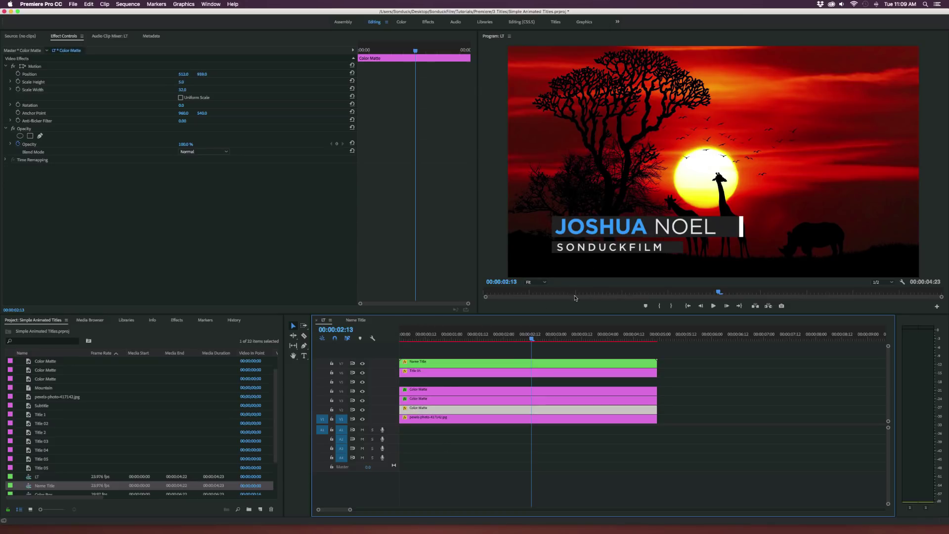
click(175, 320)
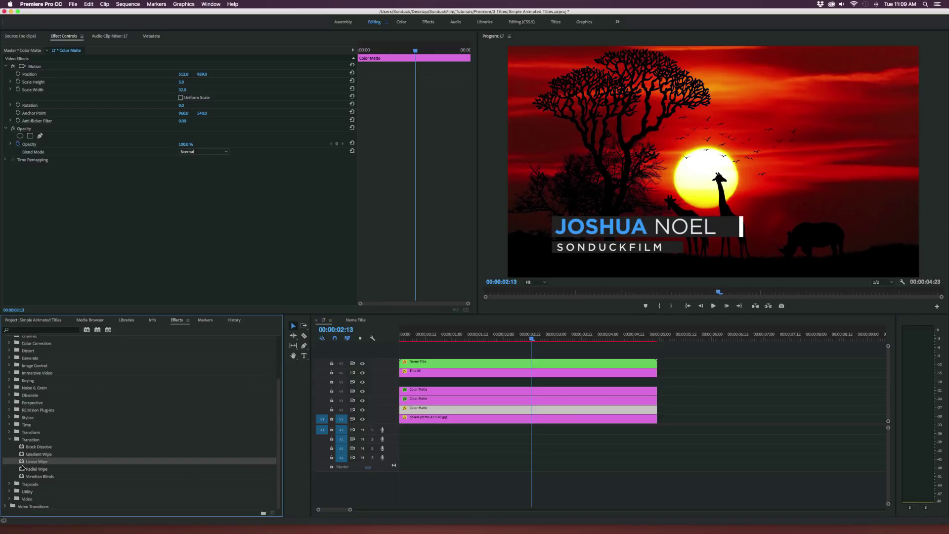
drag(29, 463, 76, 283)
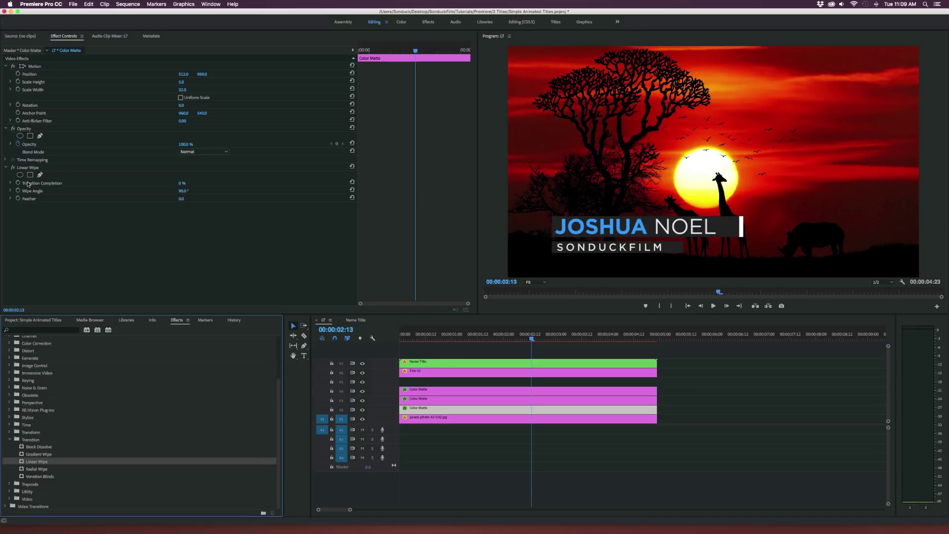
Keyframe the Linear Wipe's Transition Completion from 99% down to 0% by 00:00:02:21.
drag(183, 183, 373, 55)
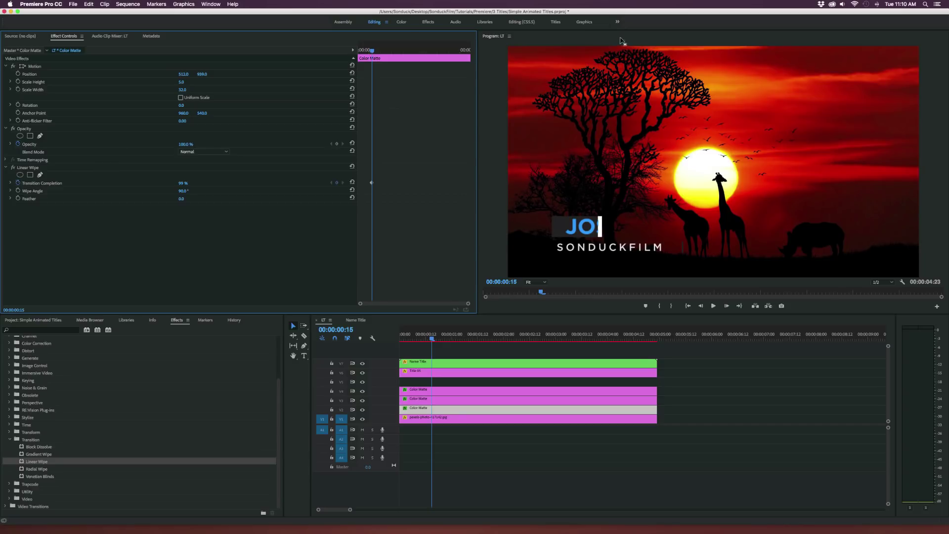
click(18, 183)
key(space)
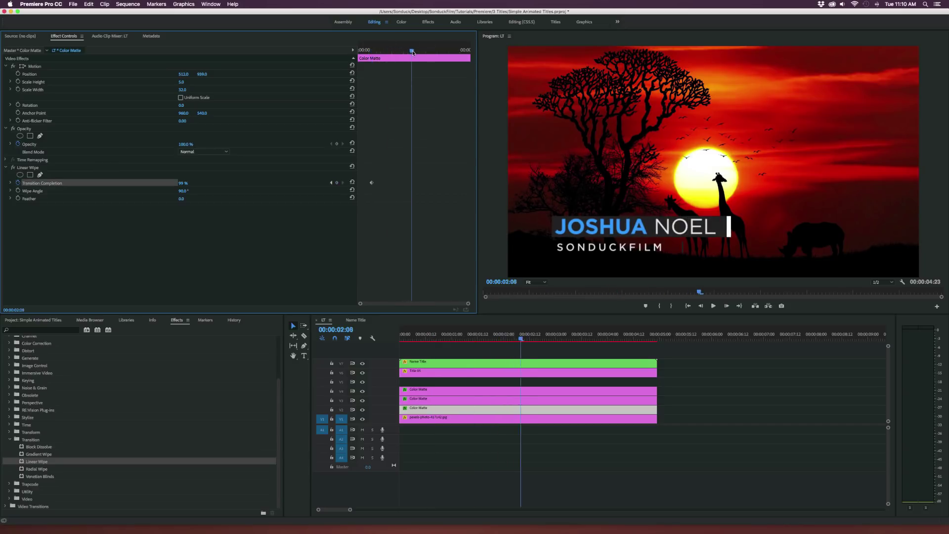
click(181, 183)
text(0)
key(Return)
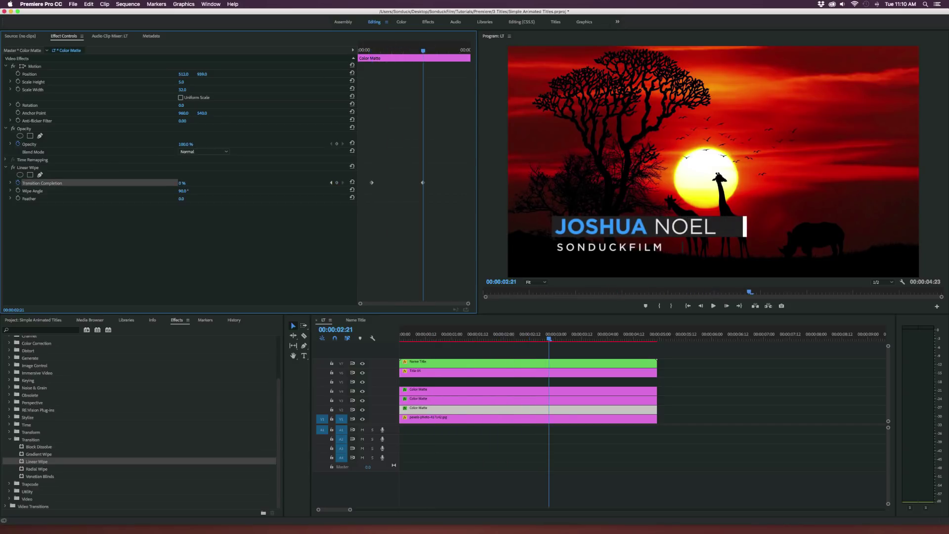
click(406, 78)
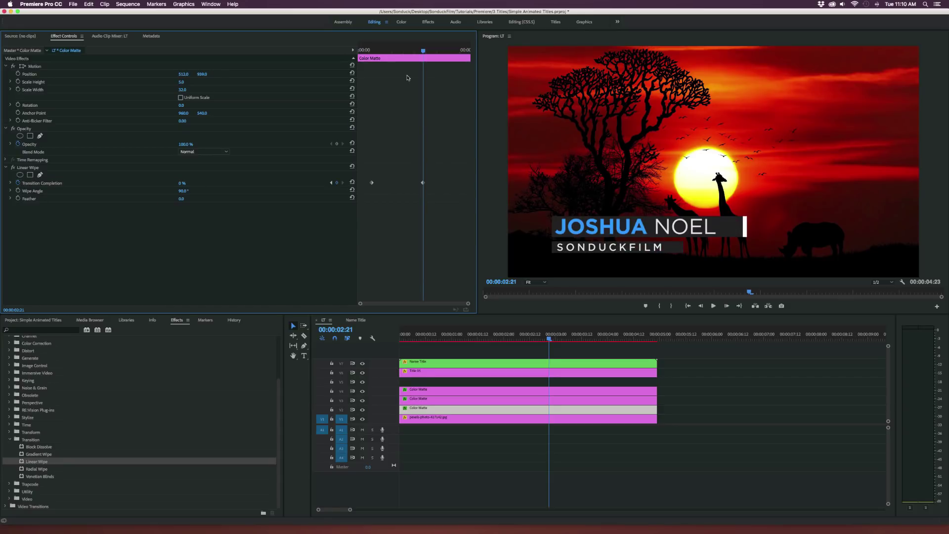
click(421, 373)
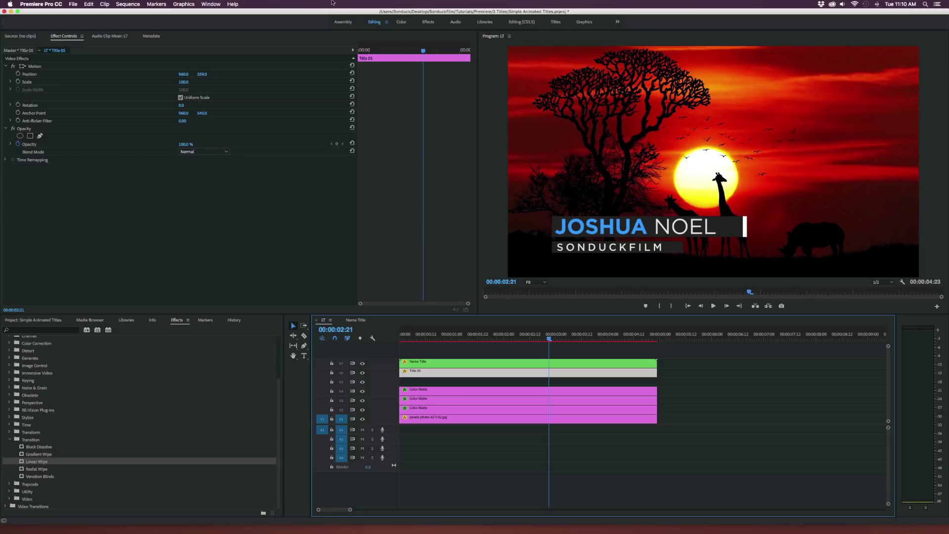
Keyframe SONDUCKFILM's Position so it starts lower at Y 625 and rises onto the bar.
drag(372, 53, 406, 57)
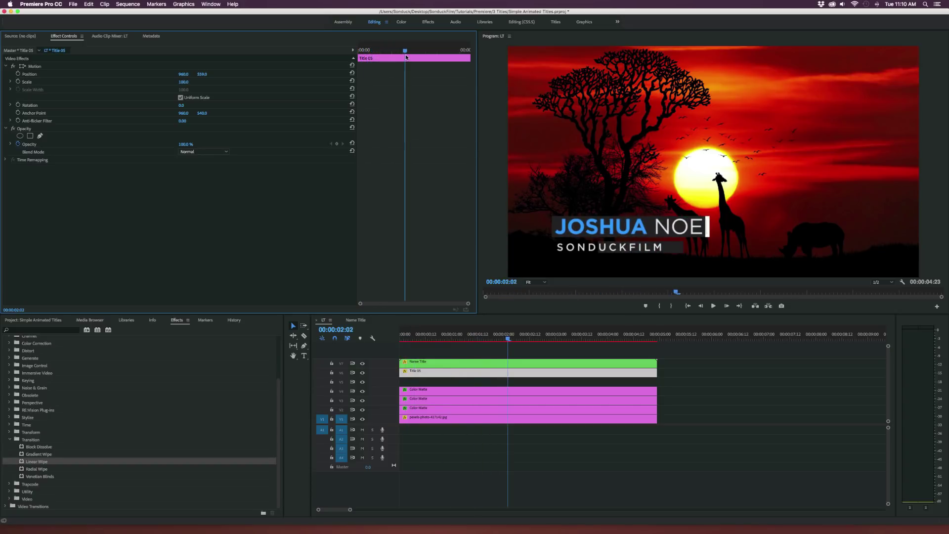
click(18, 73)
drag(403, 75, 437, 76)
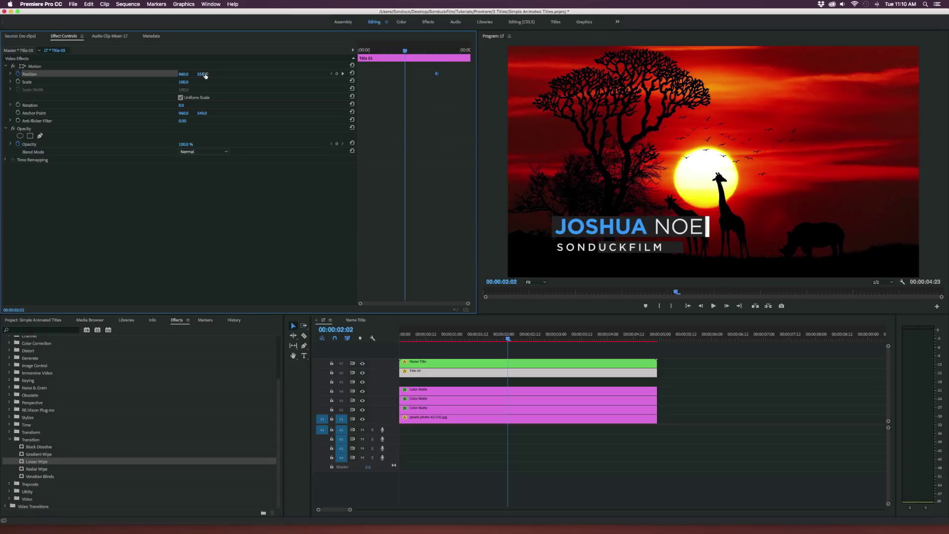
drag(201, 74, 205, 74)
drag(499, 341, 539, 343)
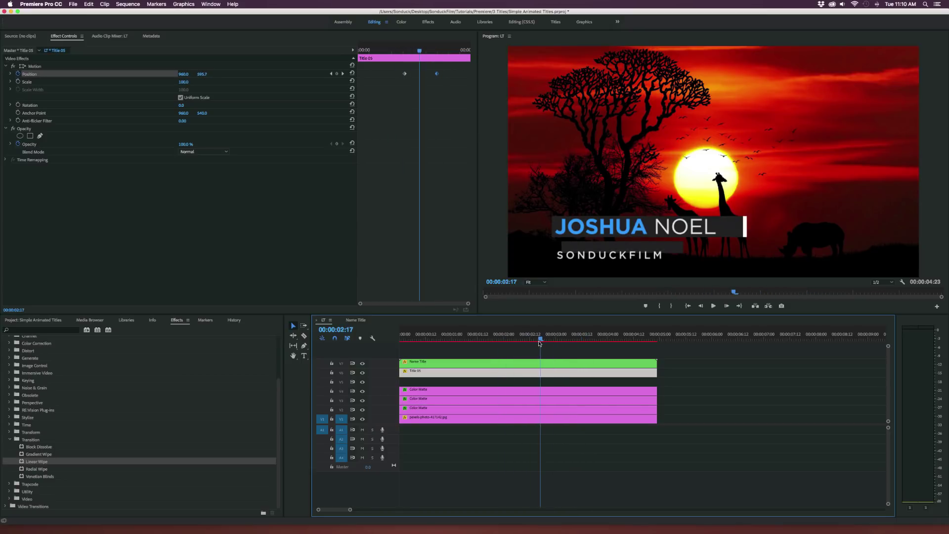
Nest the SONDUCKFILM Title 05 clip on V6 as a sequence named 'Subtitle'.
right_click(467, 376)
click(479, 367)
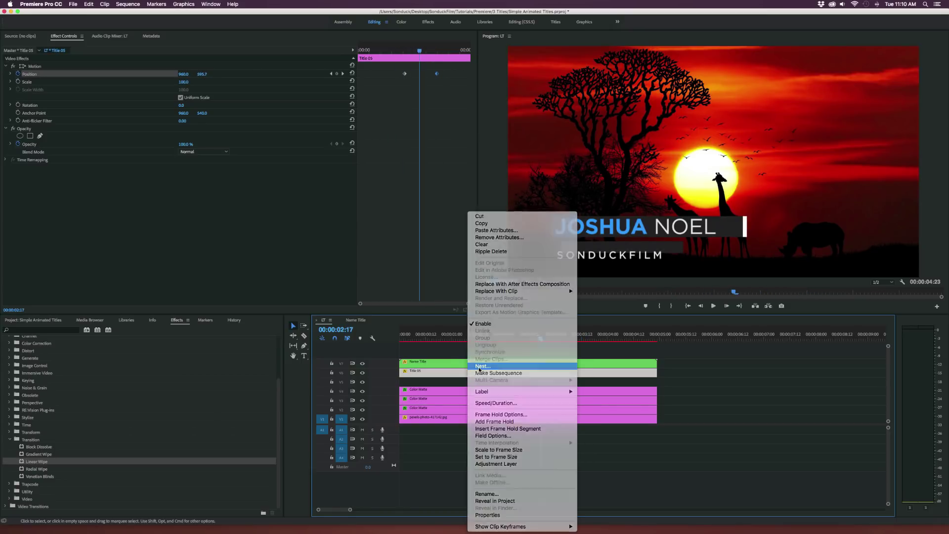
text(Su)
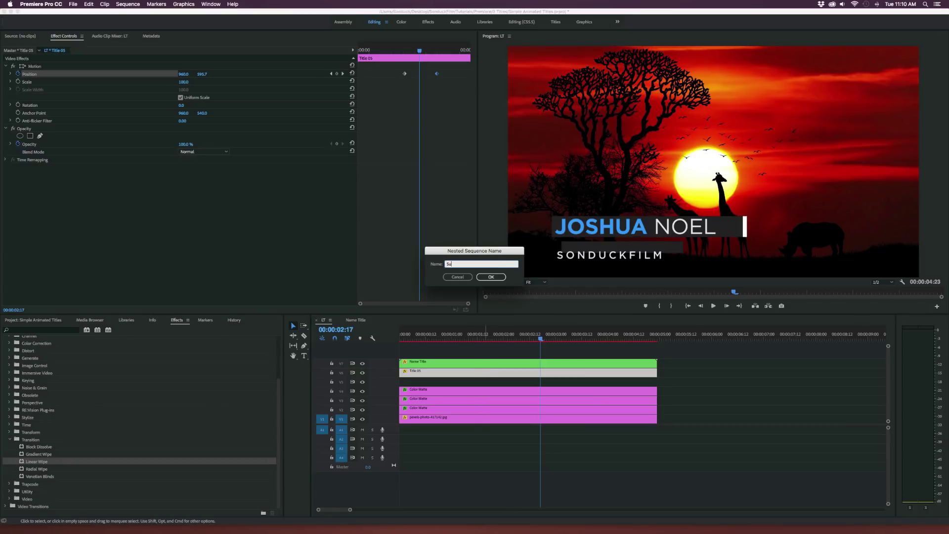
text(btitle)
key(Return)
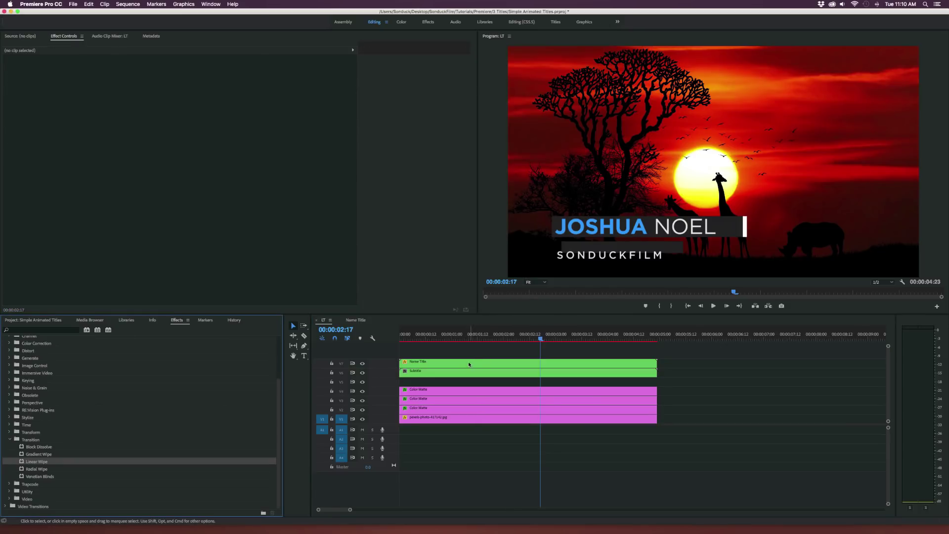
Add a rectangle opacity mask to the Subtitle clip over the text, with 0 feather.
click(412, 373)
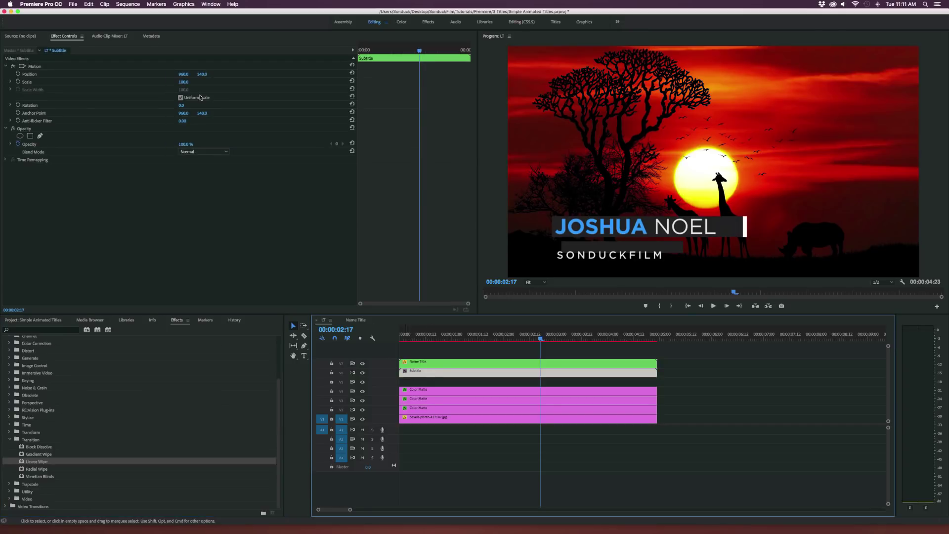
click(31, 137)
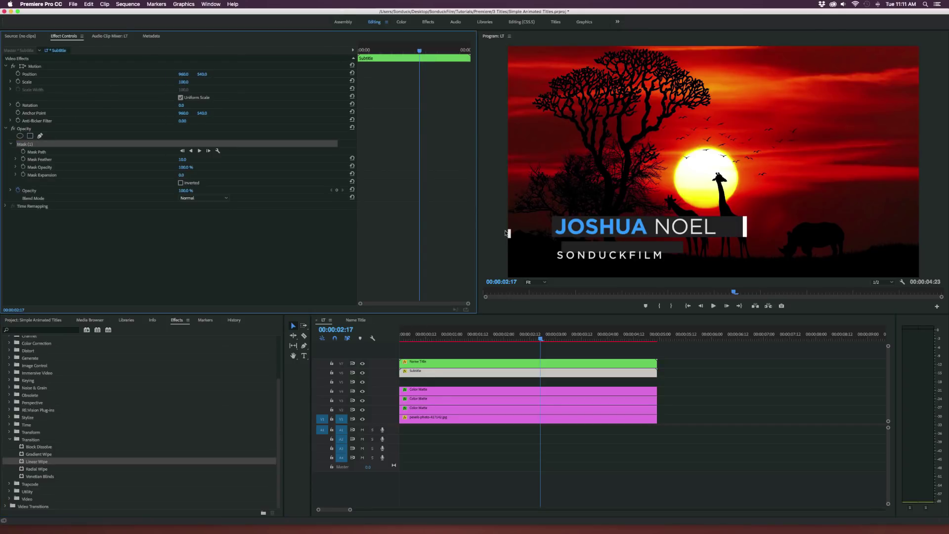
click(711, 157)
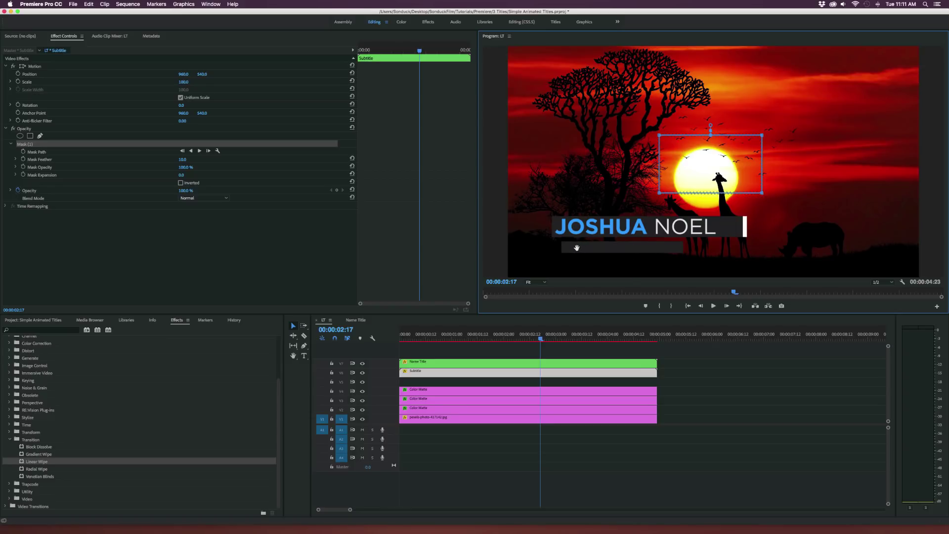
drag(577, 247, 585, 225)
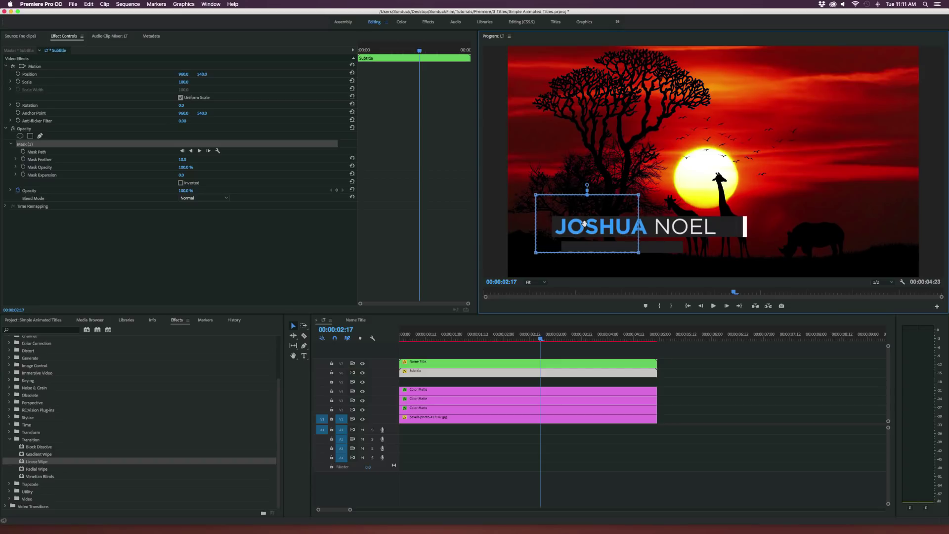
click(183, 160)
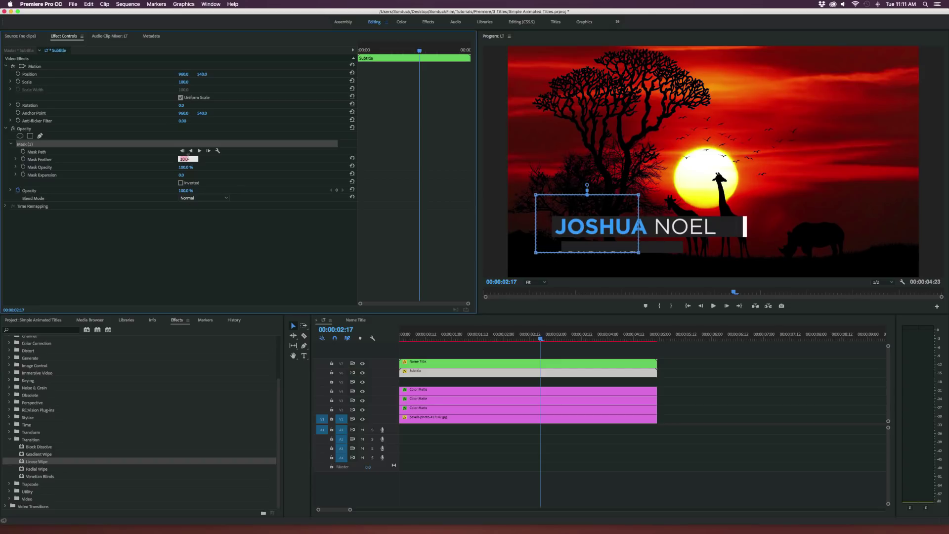
text(0)
click(198, 206)
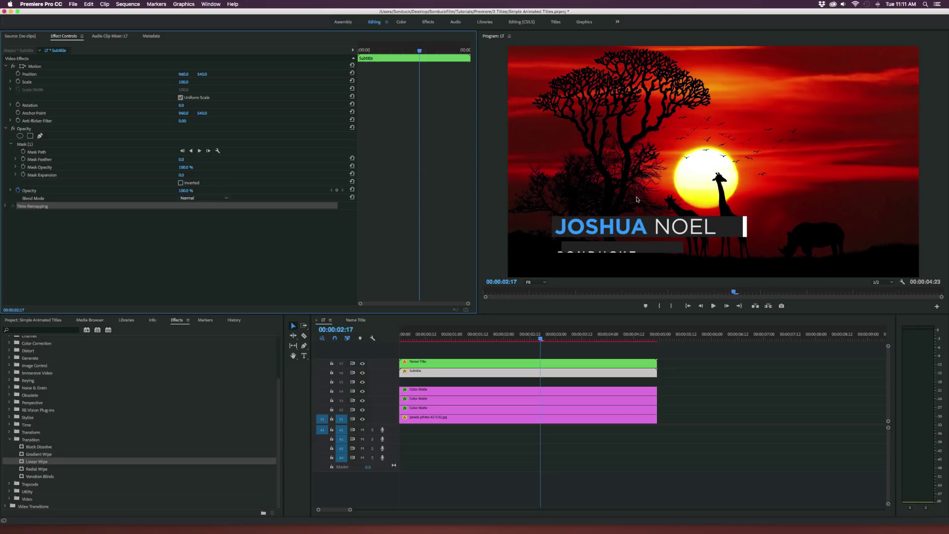
Drag the mask's right corners to slant its edge, then play back the reveal.
click(28, 145)
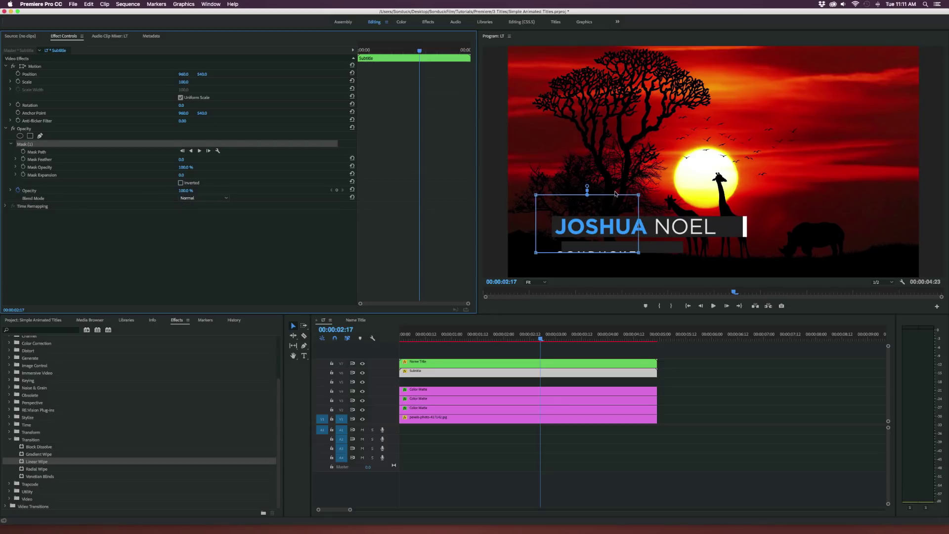
click(641, 196)
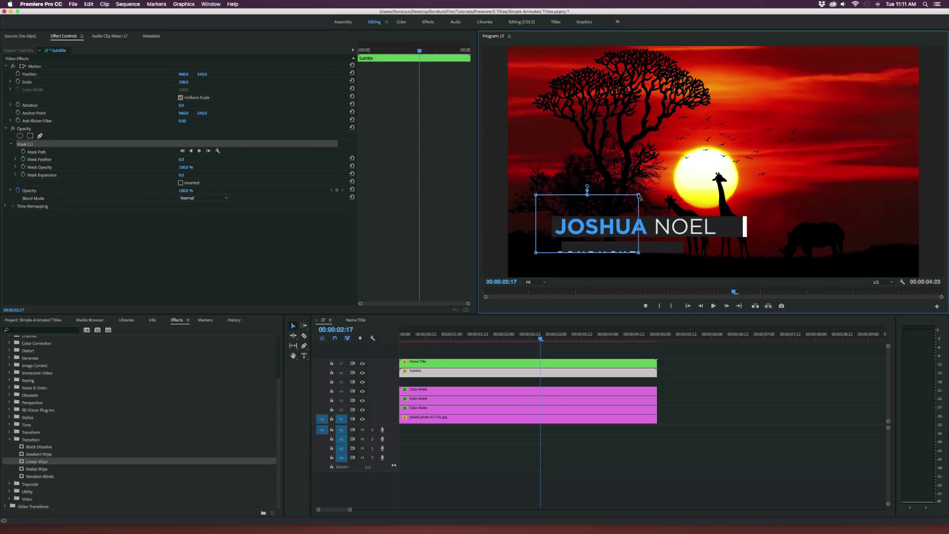
drag(639, 195, 768, 200)
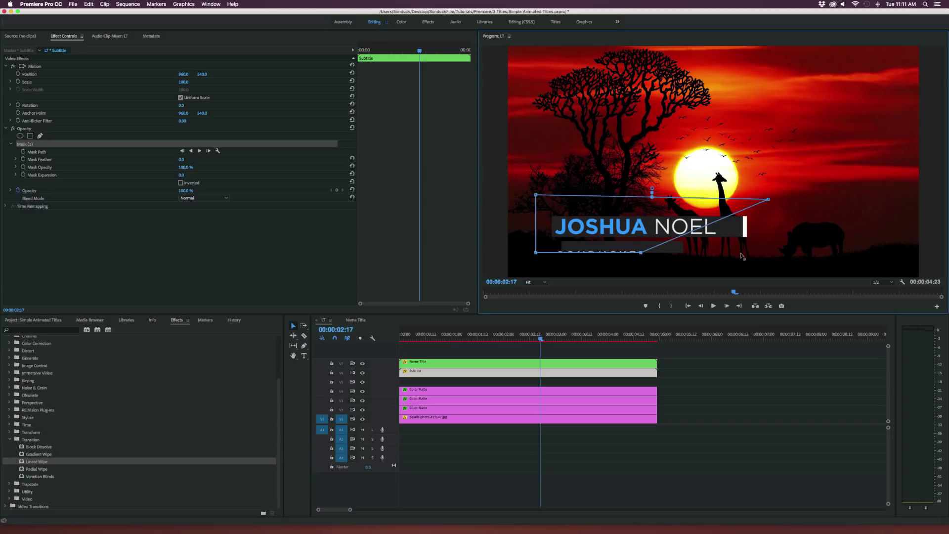
drag(641, 253, 741, 254)
drag(539, 339, 467, 345)
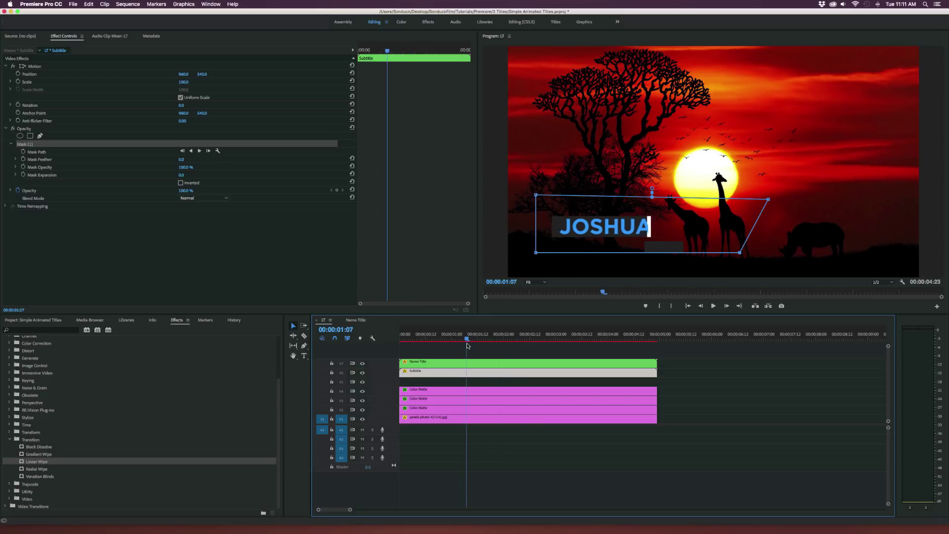
click(437, 437)
key(space)
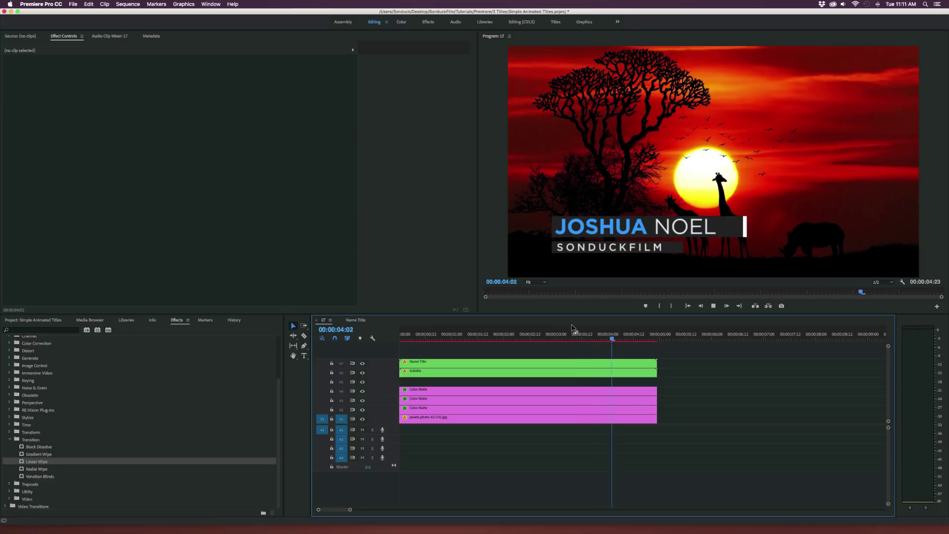
key(space)
Inside the Subtitle nest, move Title 05's Position keyframe slightly earlier, then return to LT.
click(464, 371)
double_click(463, 370)
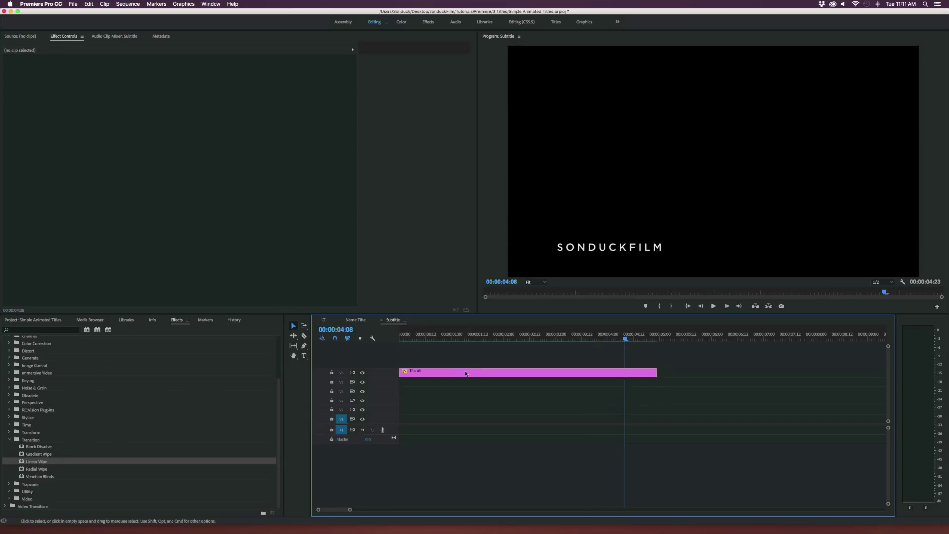
click(465, 373)
drag(437, 74, 423, 74)
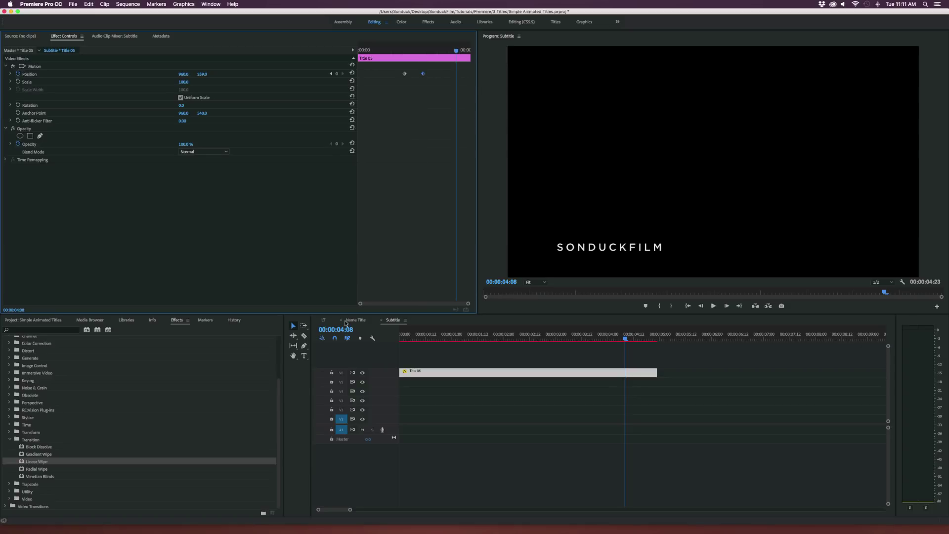
click(361, 322)
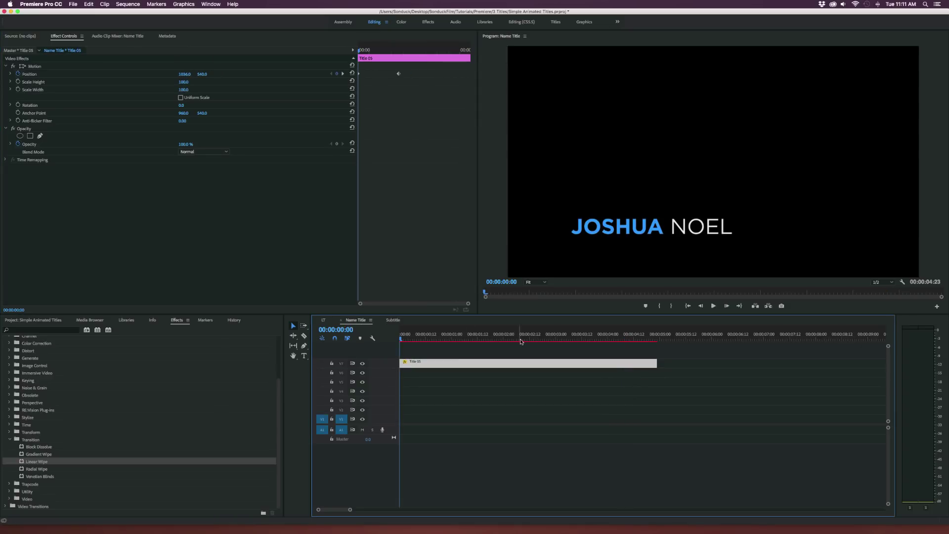
click(325, 321)
drag(467, 340, 564, 341)
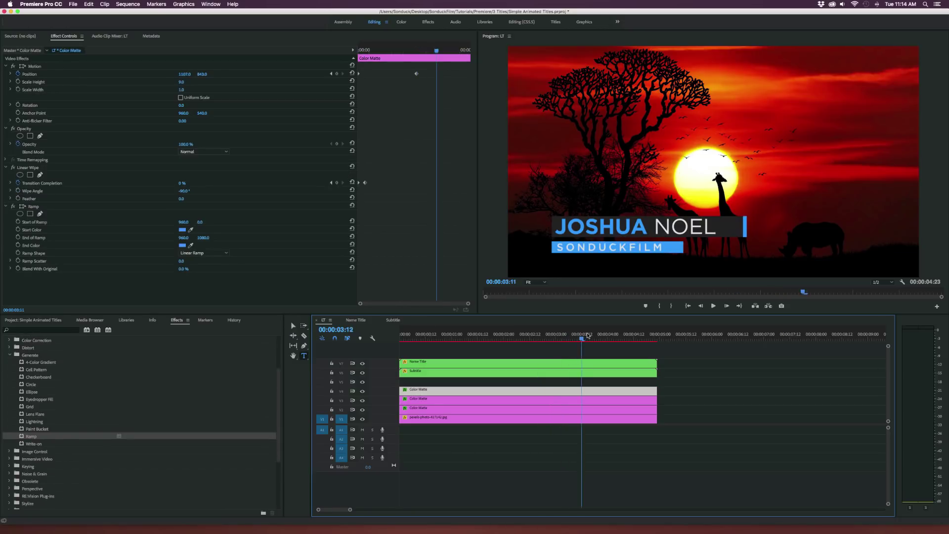
Check the Color Matte bar's colour in the Color Picker without changing it.
drag(584, 338, 586, 338)
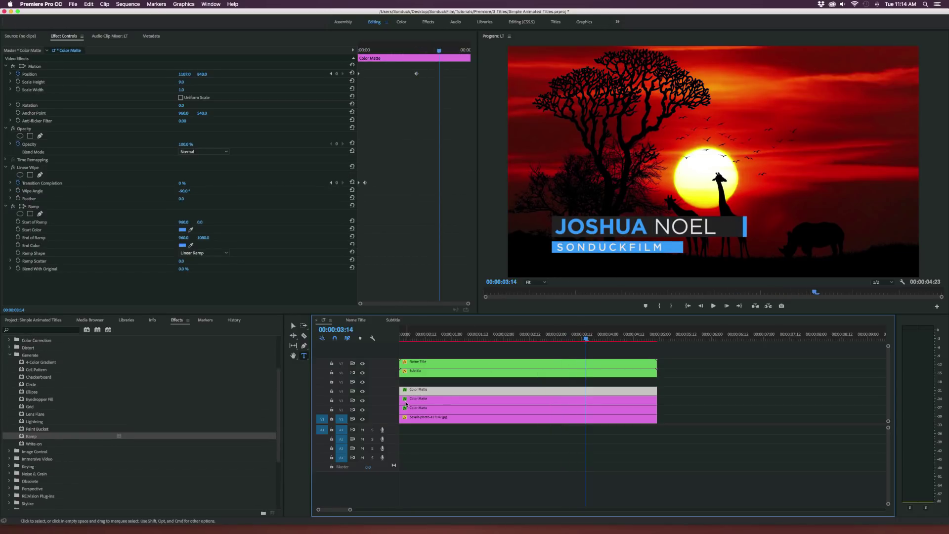
double_click(424, 410)
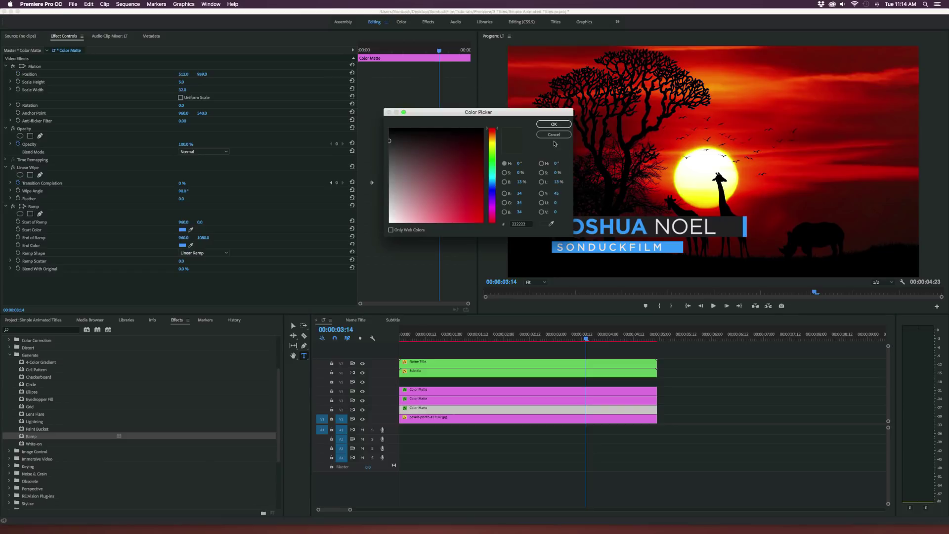
click(558, 139)
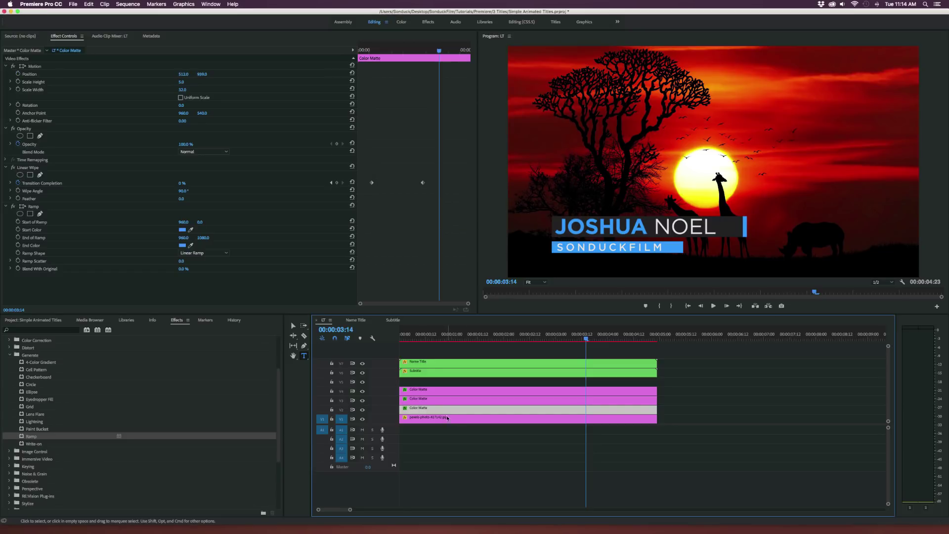
Move the Name Title and Subtitle clips down from V7/V6 to V6/V5.
click(23, 321)
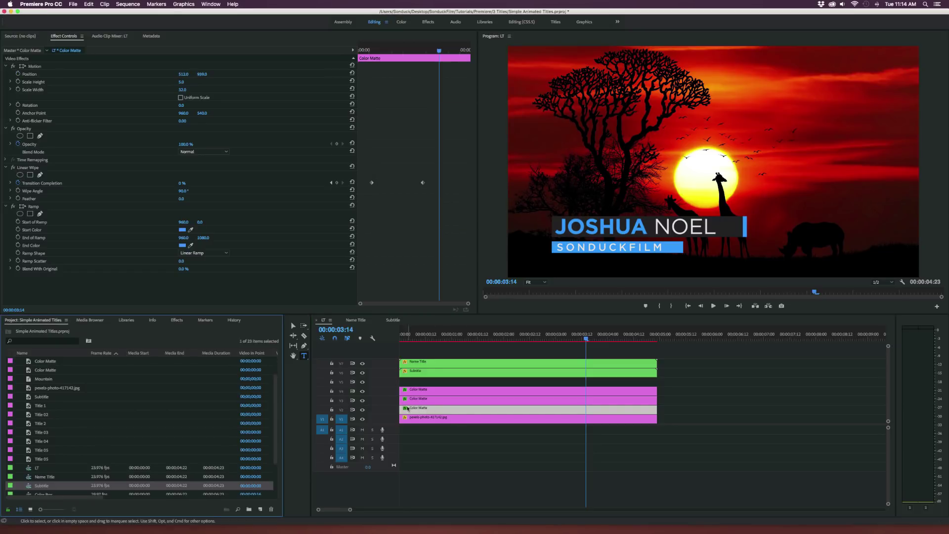
click(177, 320)
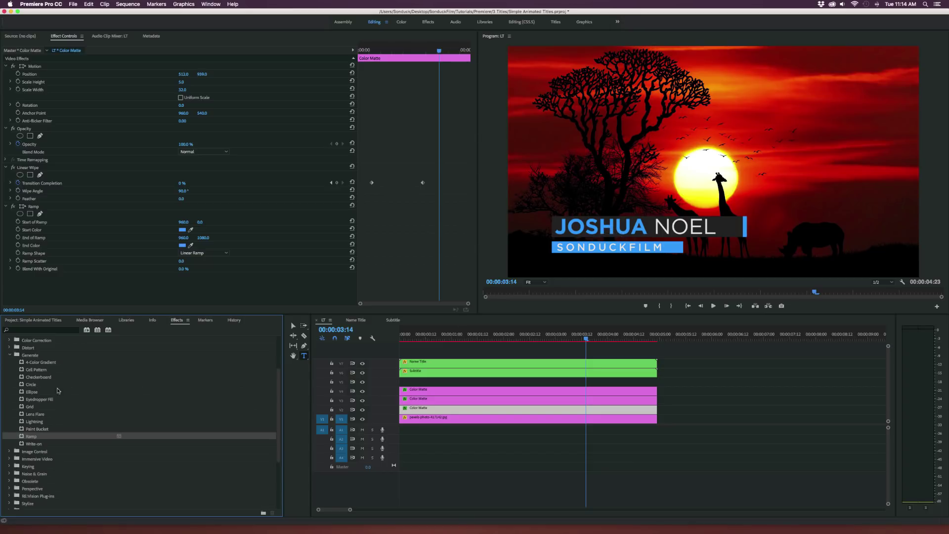
scroll(42, 417, up, 3)
scroll(24, 402, down, 1)
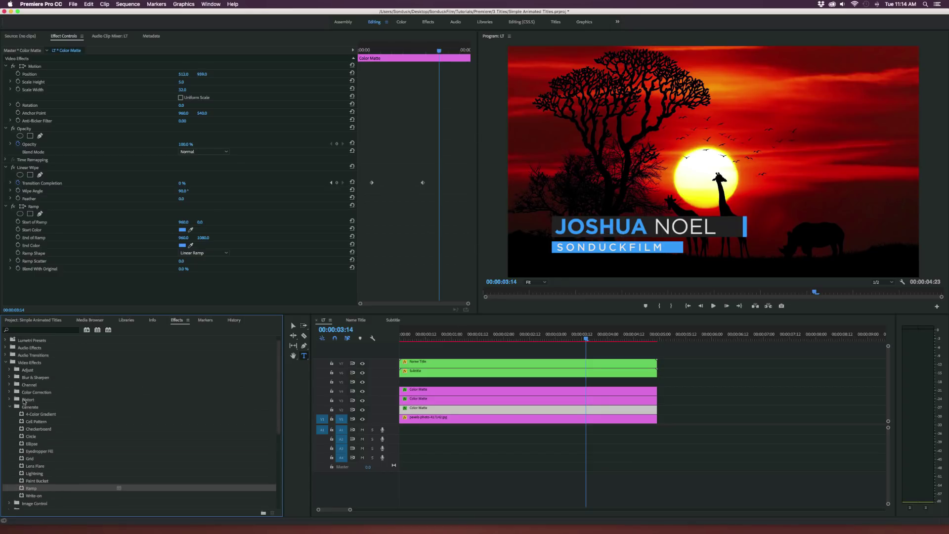
click(30, 331)
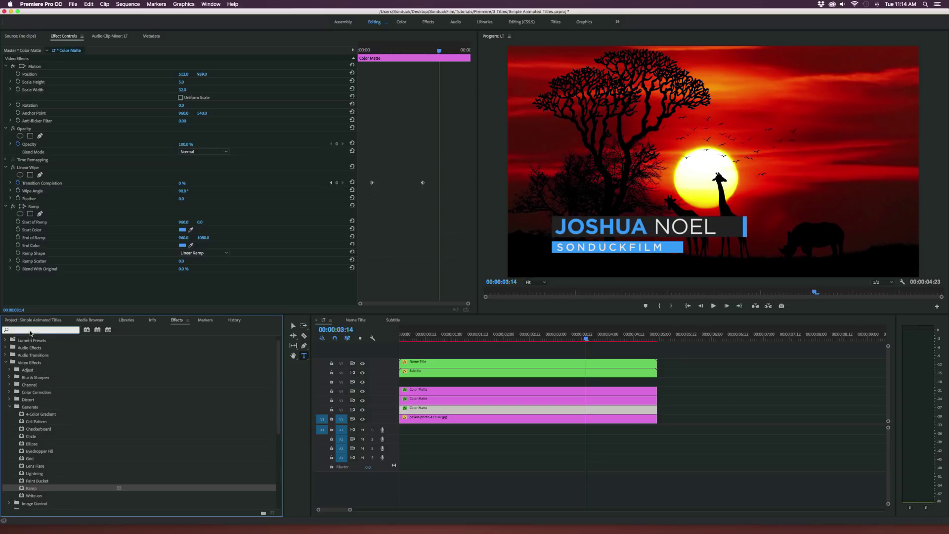
drag(551, 362, 551, 423)
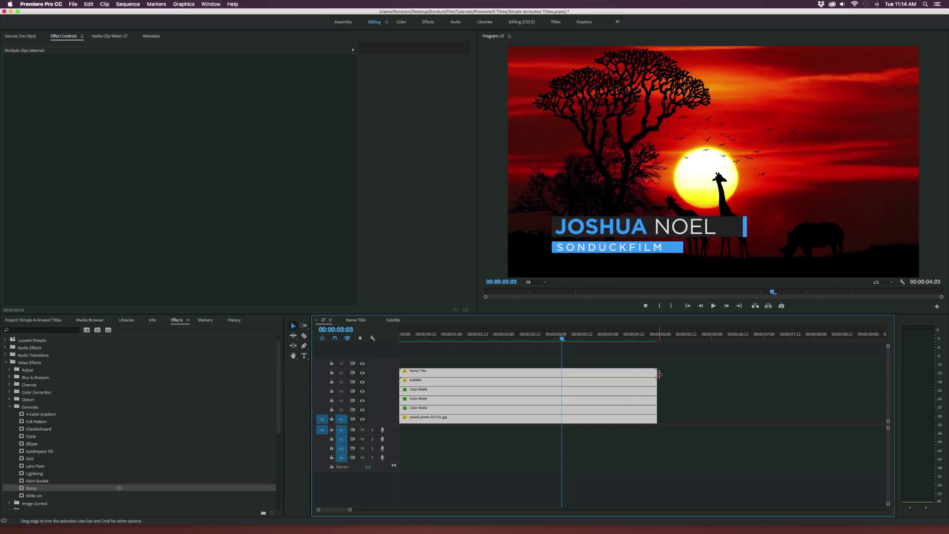
Trim the lower-third clips to 00:00:03:20 and paste a copy at 00:00:05:00.
mouse_move(602, 340)
mouse_down()
mouse_move(536, 342)
mouse_move(599, 340)
mouse_up()
drag(661, 371, 599, 371)
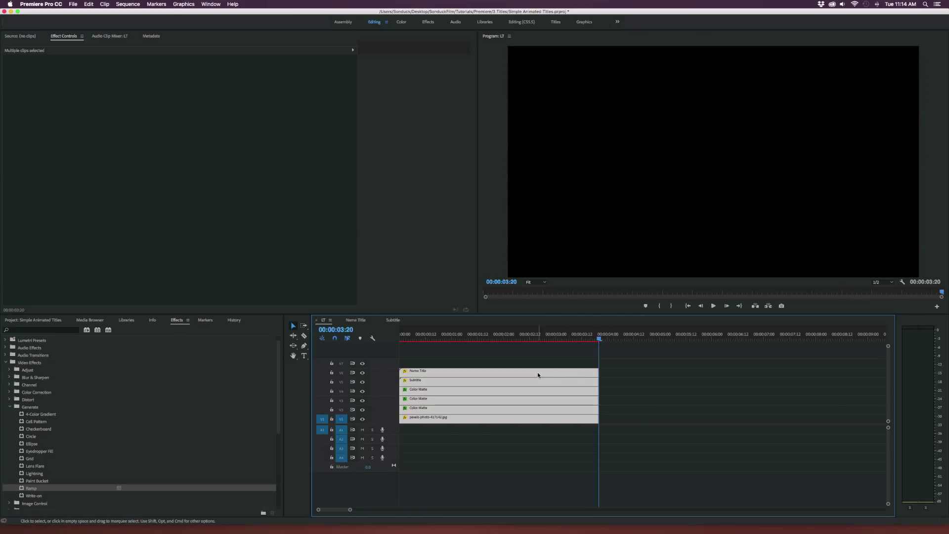
click(663, 337)
key(cmd+v)
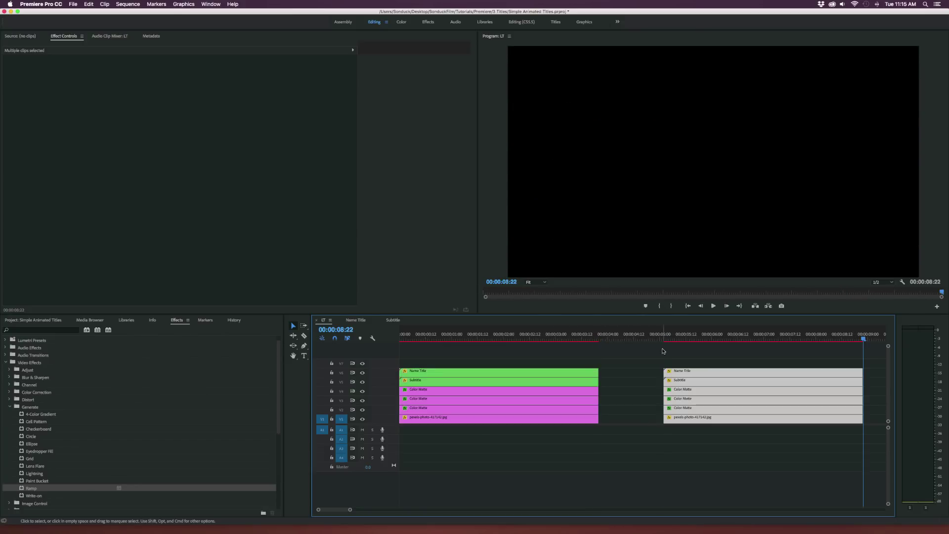
Nest the six pasted clips into one sequence named 'All'.
click(678, 338)
drag(653, 351, 703, 432)
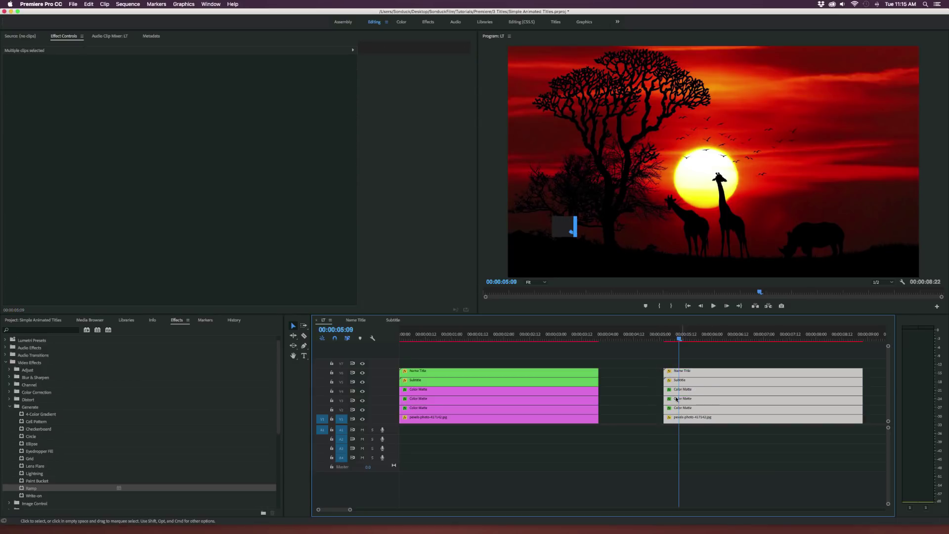
right_click(733, 389)
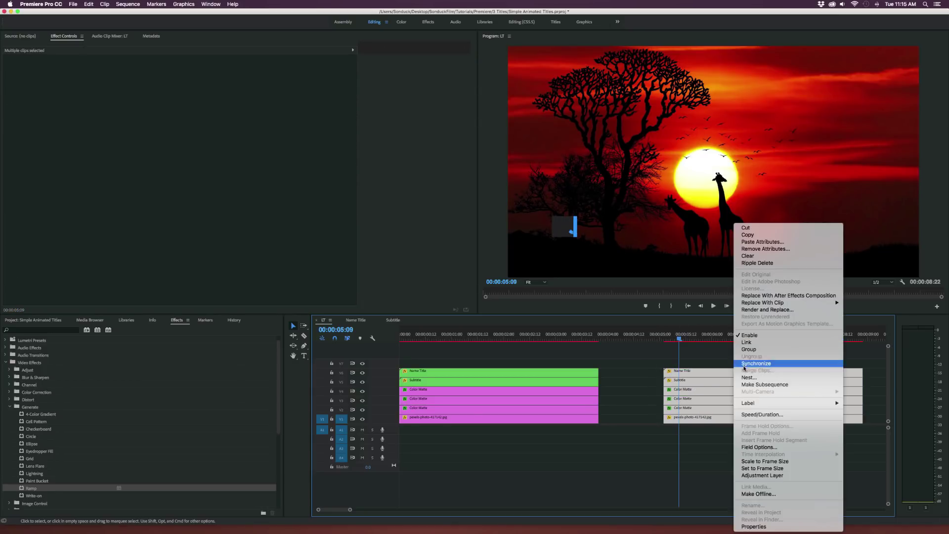
click(745, 378)
text(All)
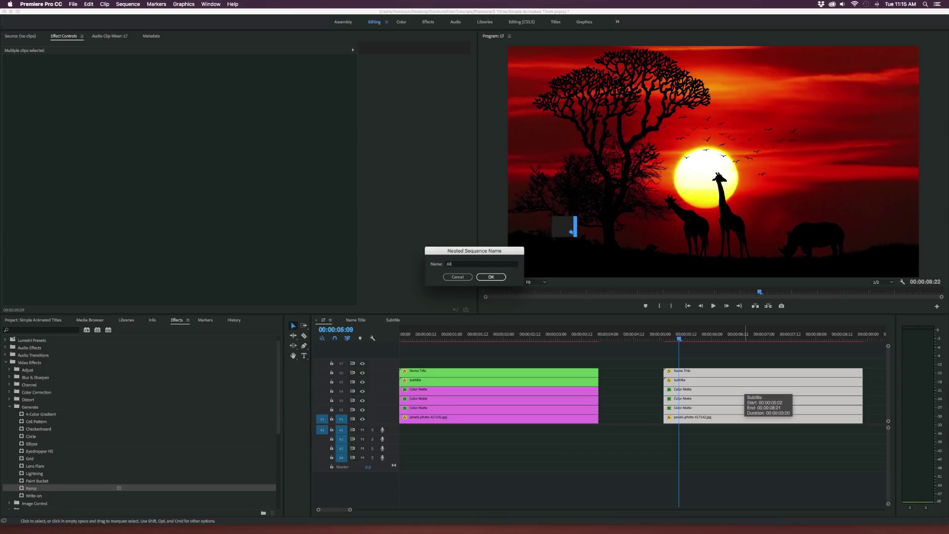
key(Return)
Set the All nest to Reverse Speed in Speed/Duration so it animates out.
click(715, 418)
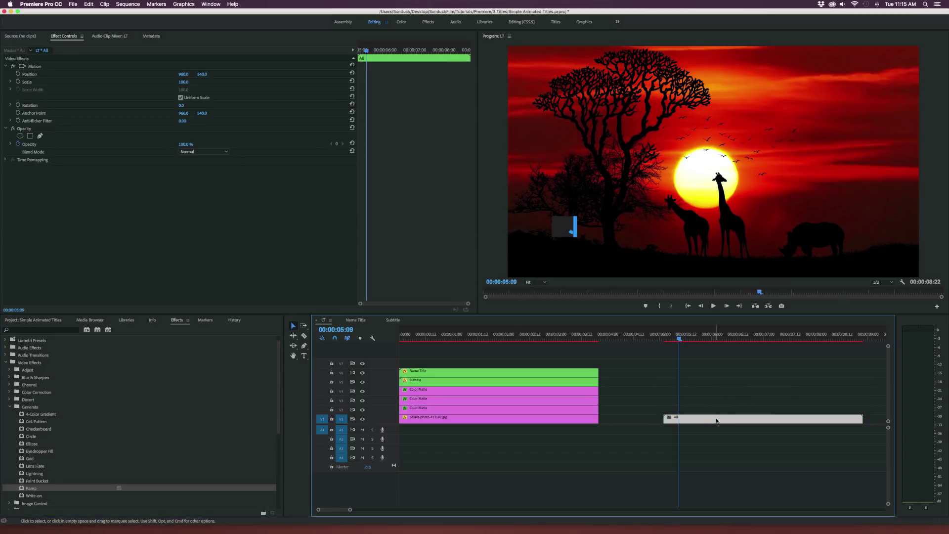
right_click(717, 423)
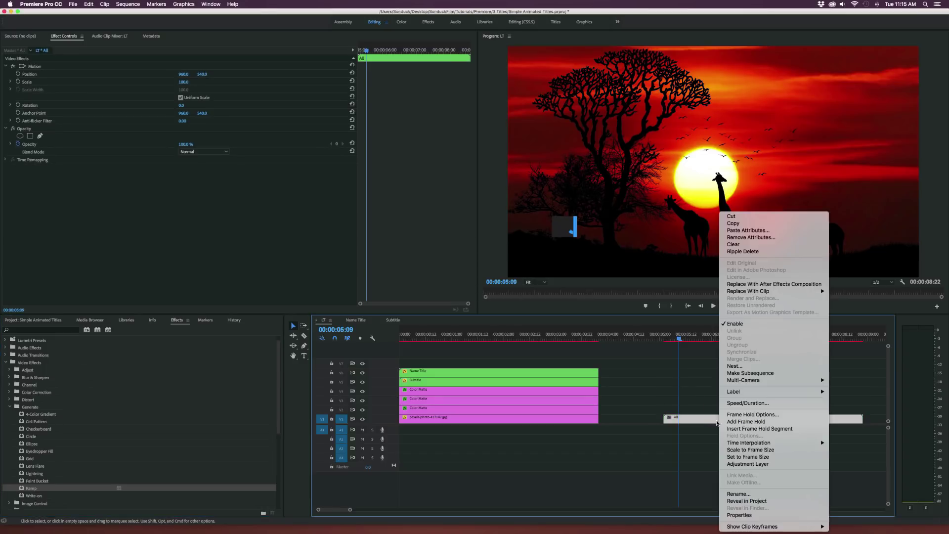
click(747, 403)
click(438, 269)
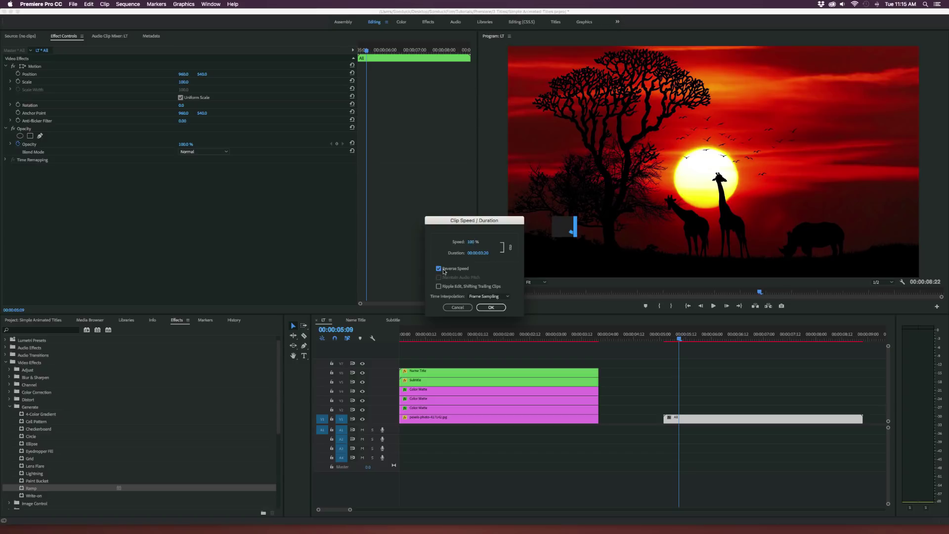
click(491, 308)
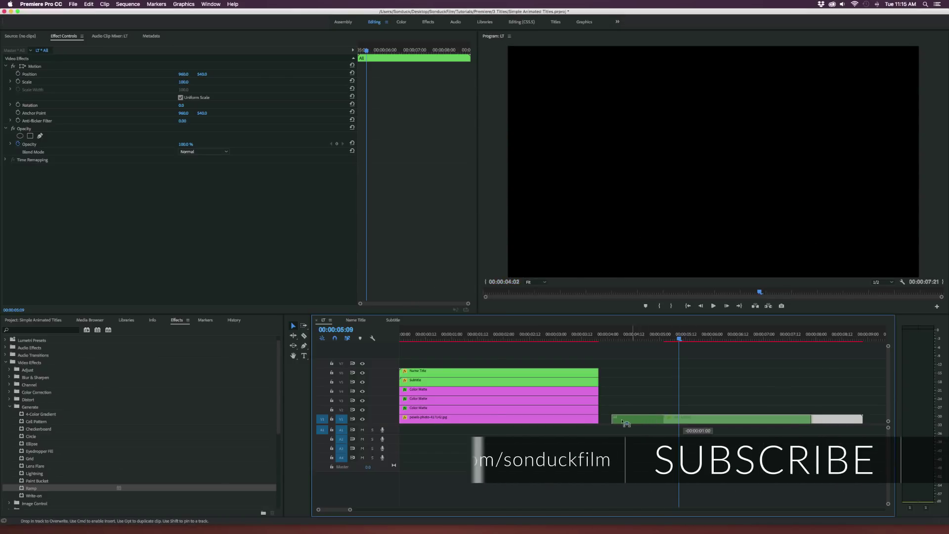